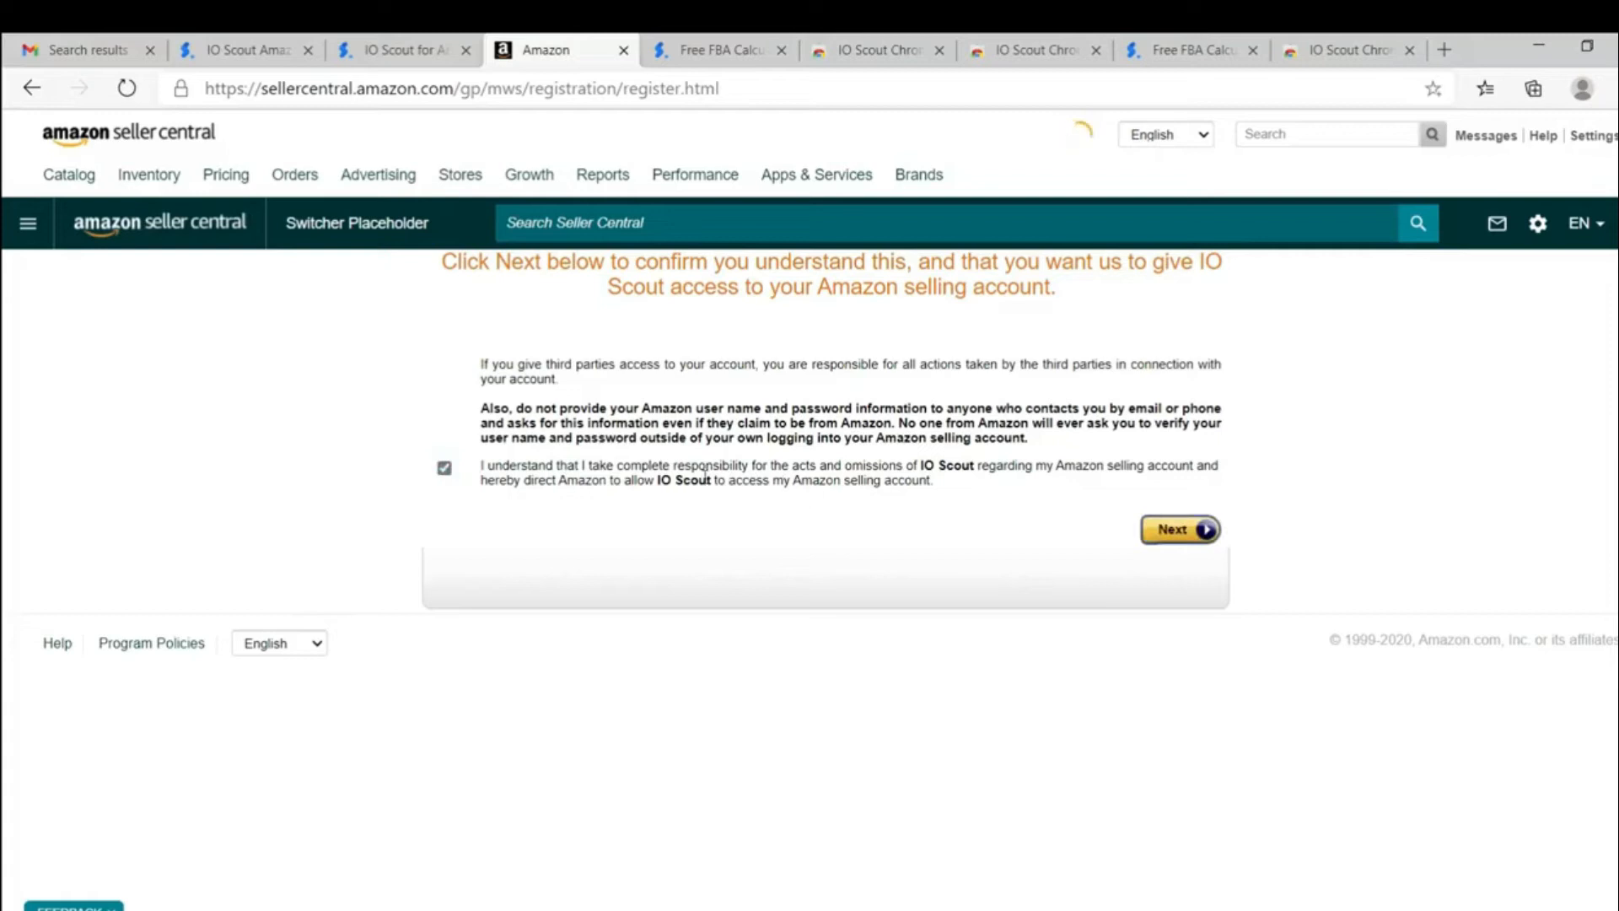
# Step: Authorize IO Scout's access to the Amazon selling account and proceed to the form for syncing the Amazon account details
pyautogui.click(1175, 531)
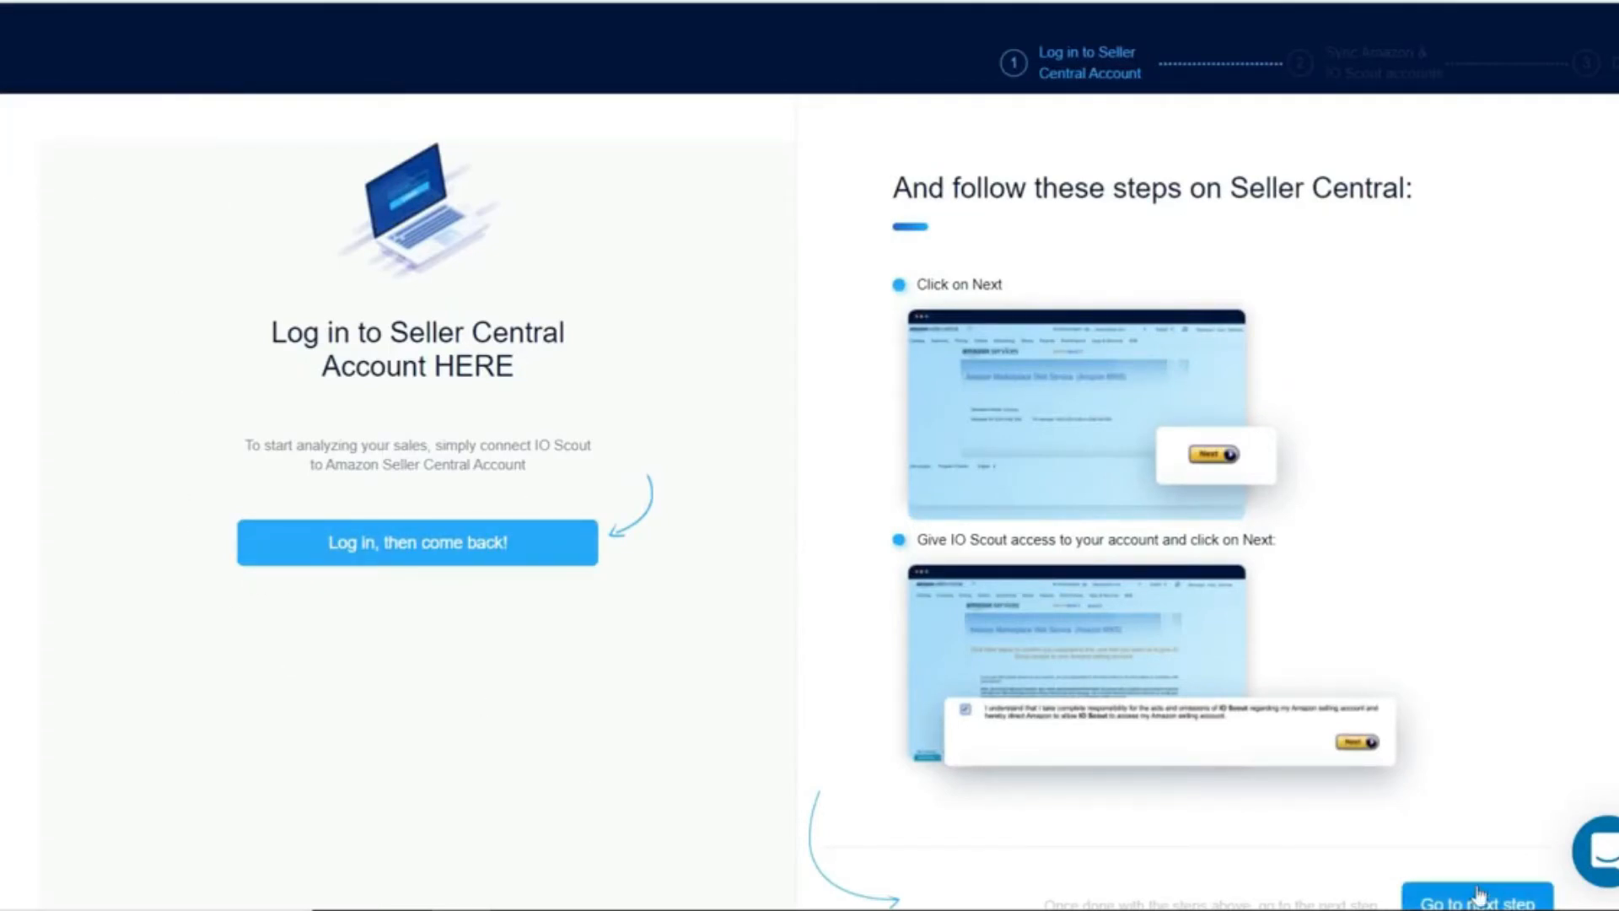
pyautogui.scroll(-1, 253, 700)
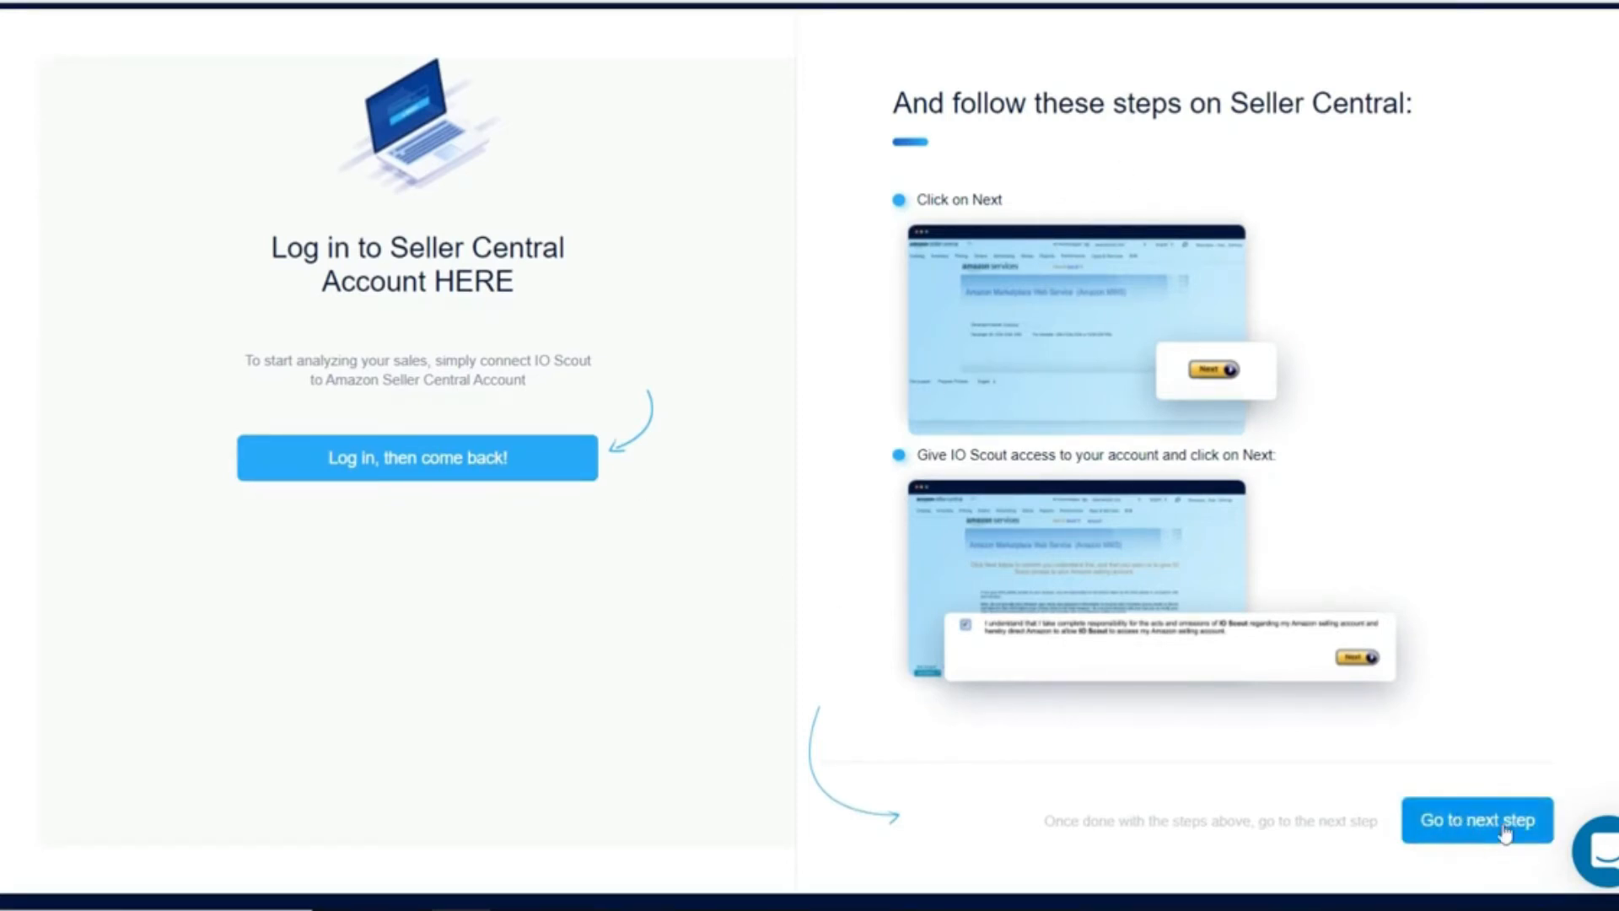
pyautogui.click(1451, 825)
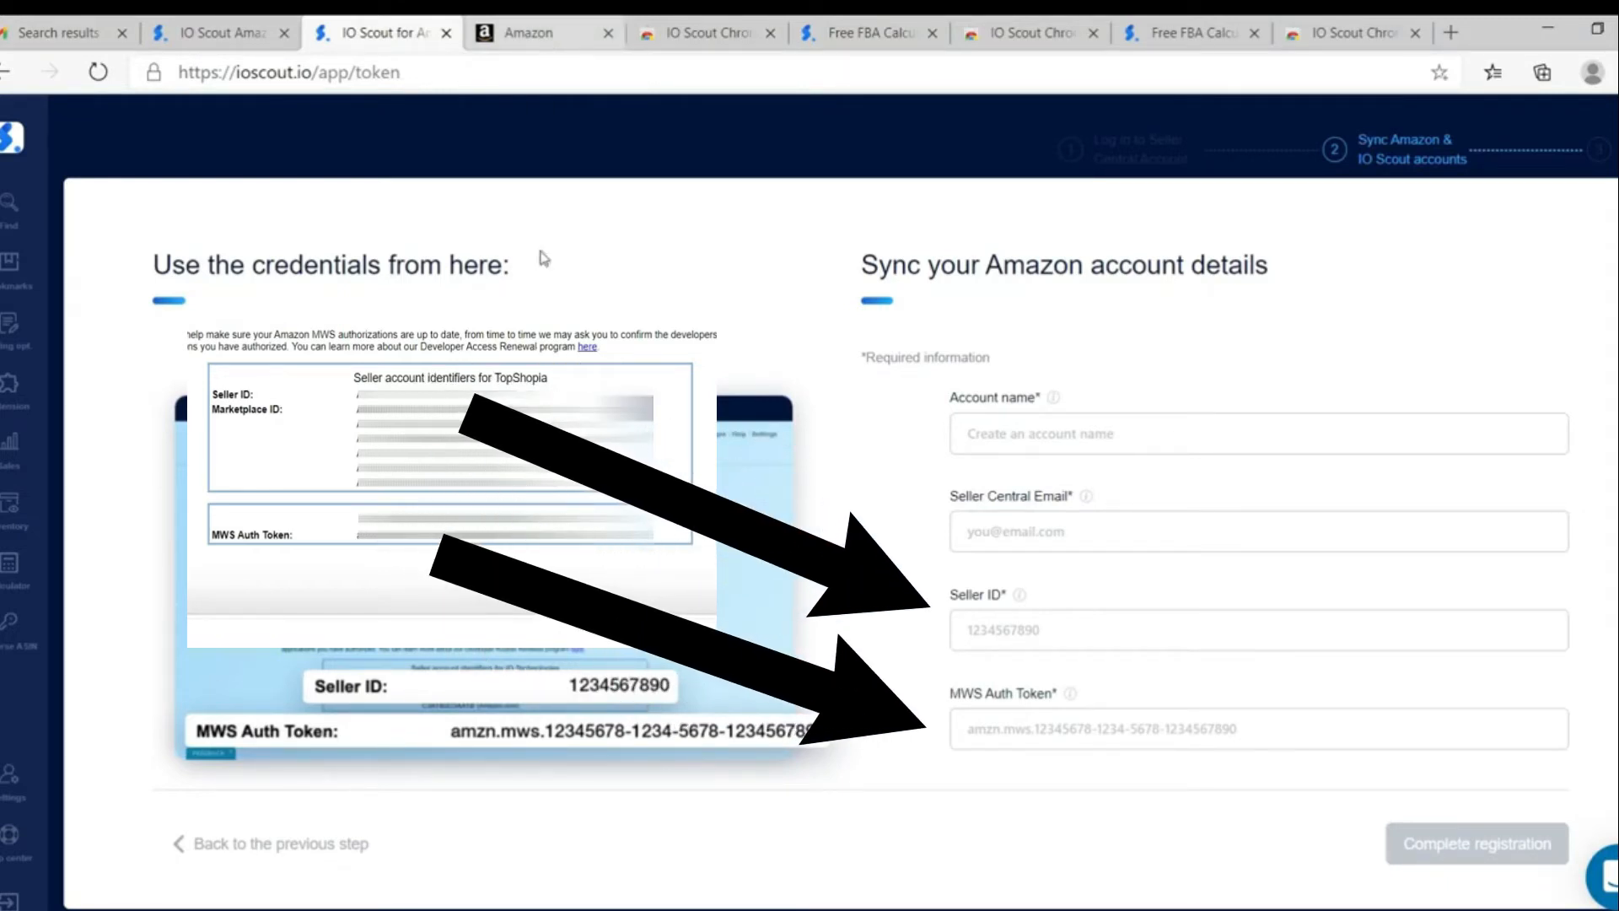
pyautogui.click(1039, 435)
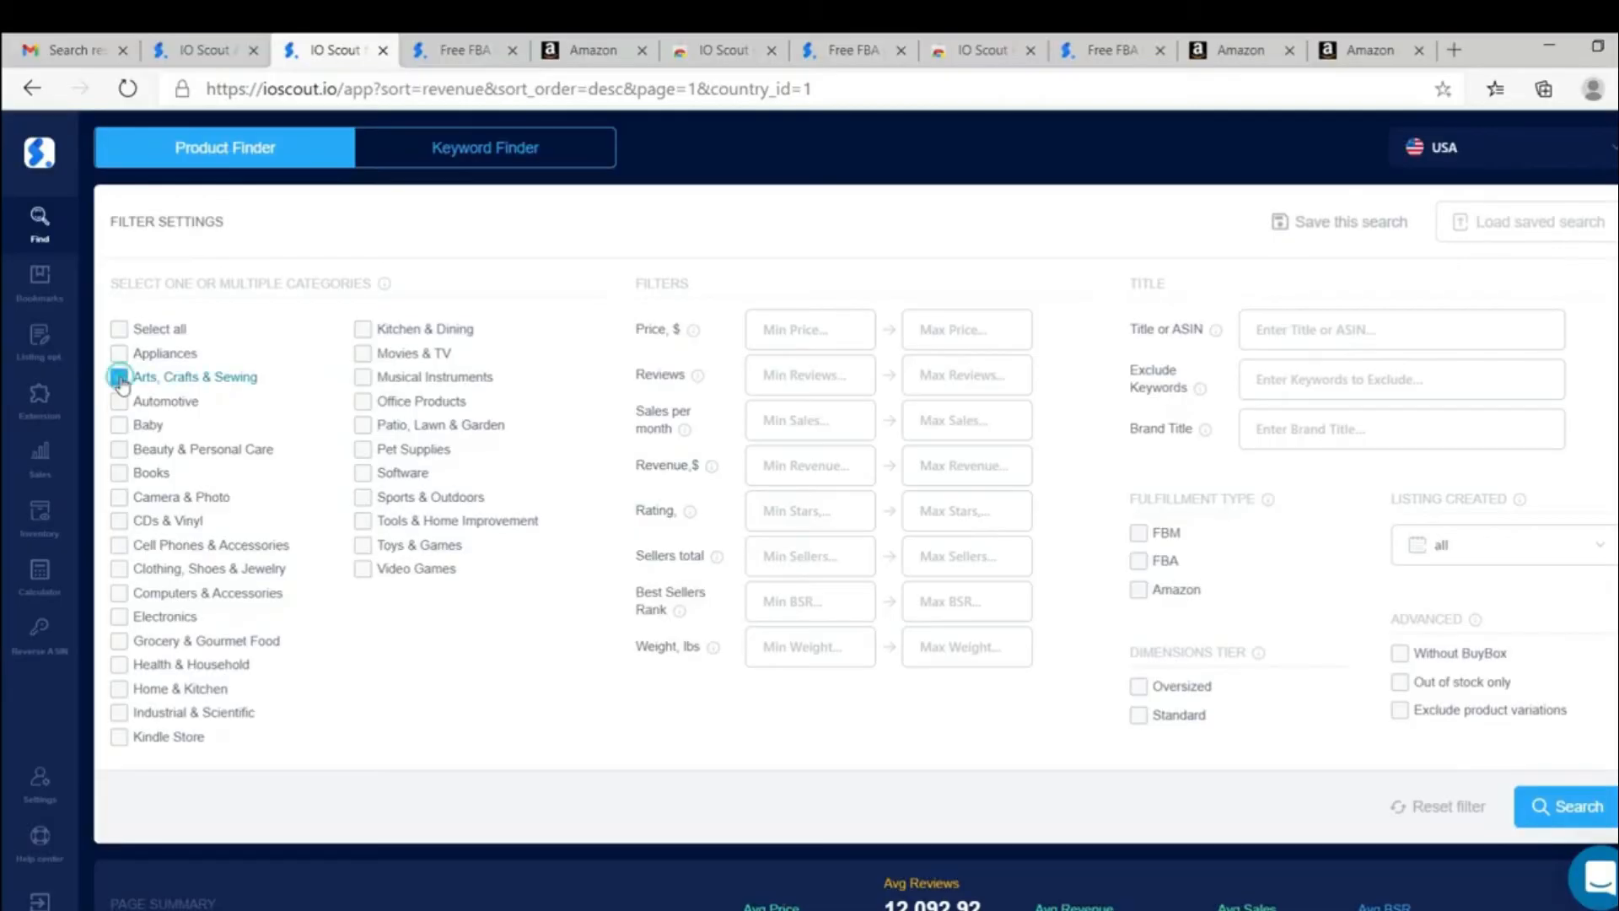
# Step: Choose the Arts, Crafts & Sewing category and limit the product price to between $11 and $200
pyautogui.click(120, 377)
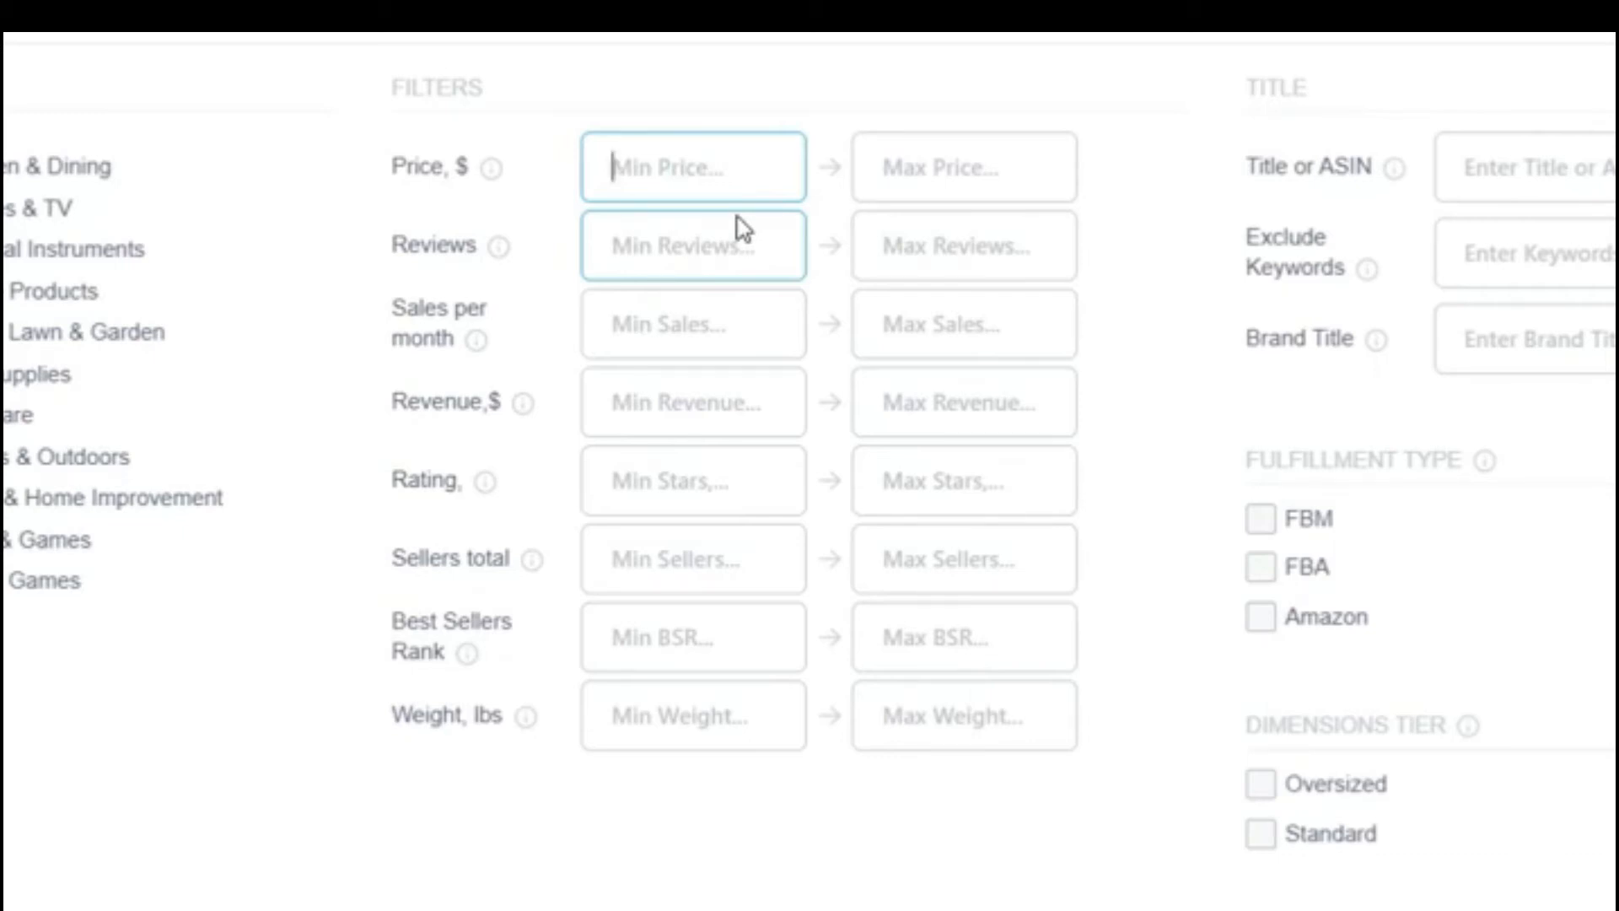
pyautogui.write('11')
pyautogui.click(986, 166)
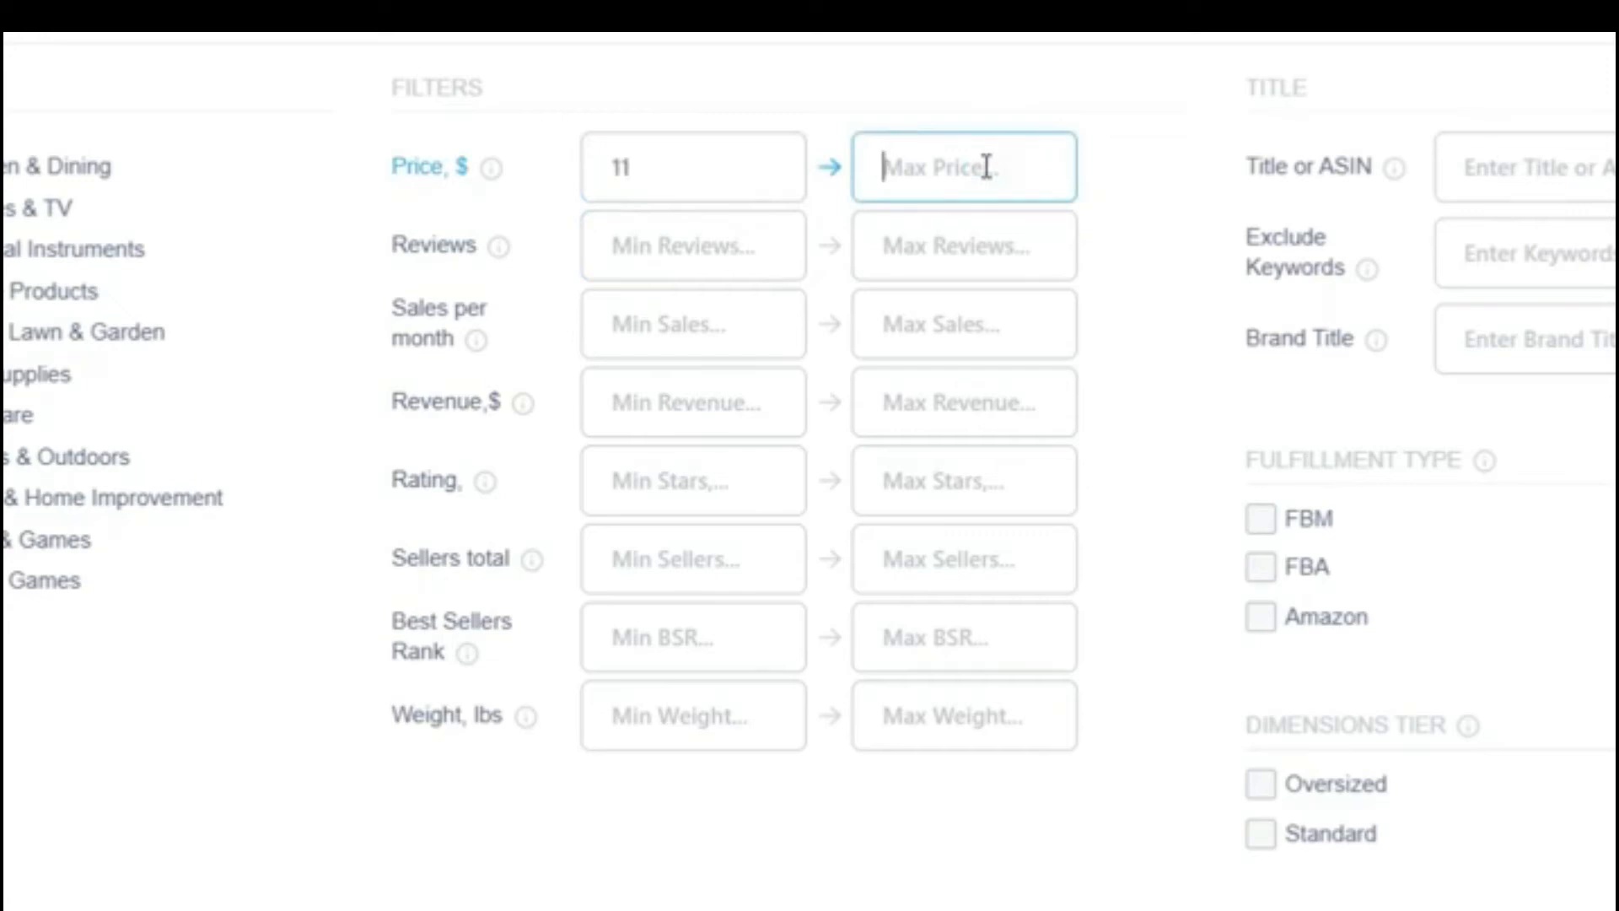
pyautogui.write('200')
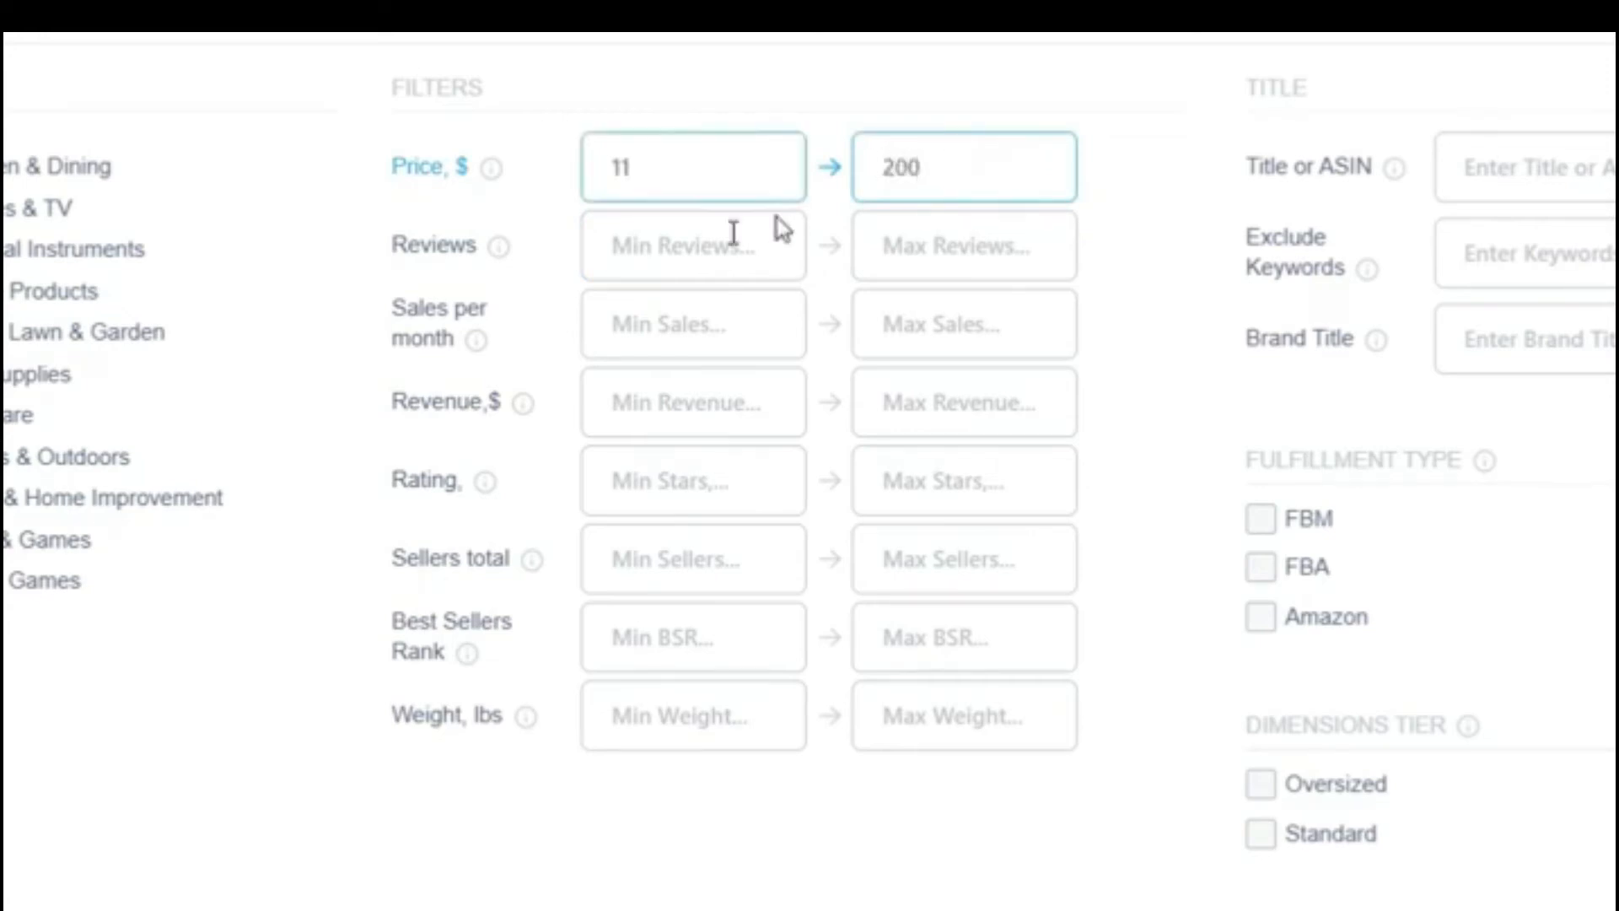
# Step: Limit the product search to at most 500 reviews and at most 50 sales per month
pyautogui.click(713, 262)
pyautogui.click(944, 242)
pyautogui.write('500')
pyautogui.click(699, 329)
pyautogui.click(913, 323)
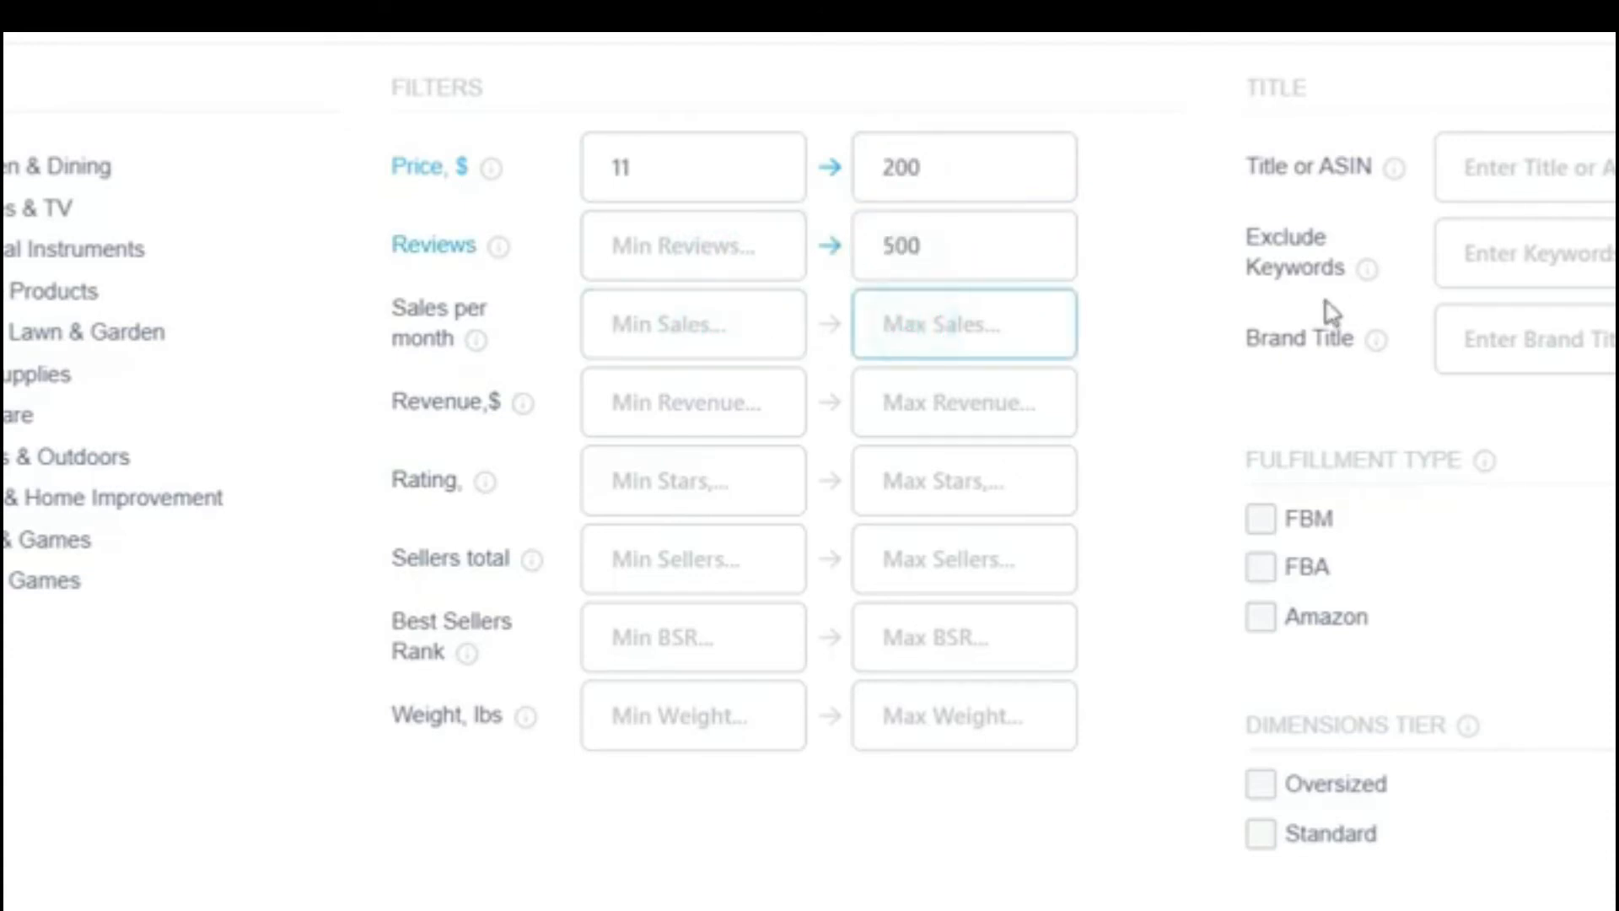
pyautogui.write('50')
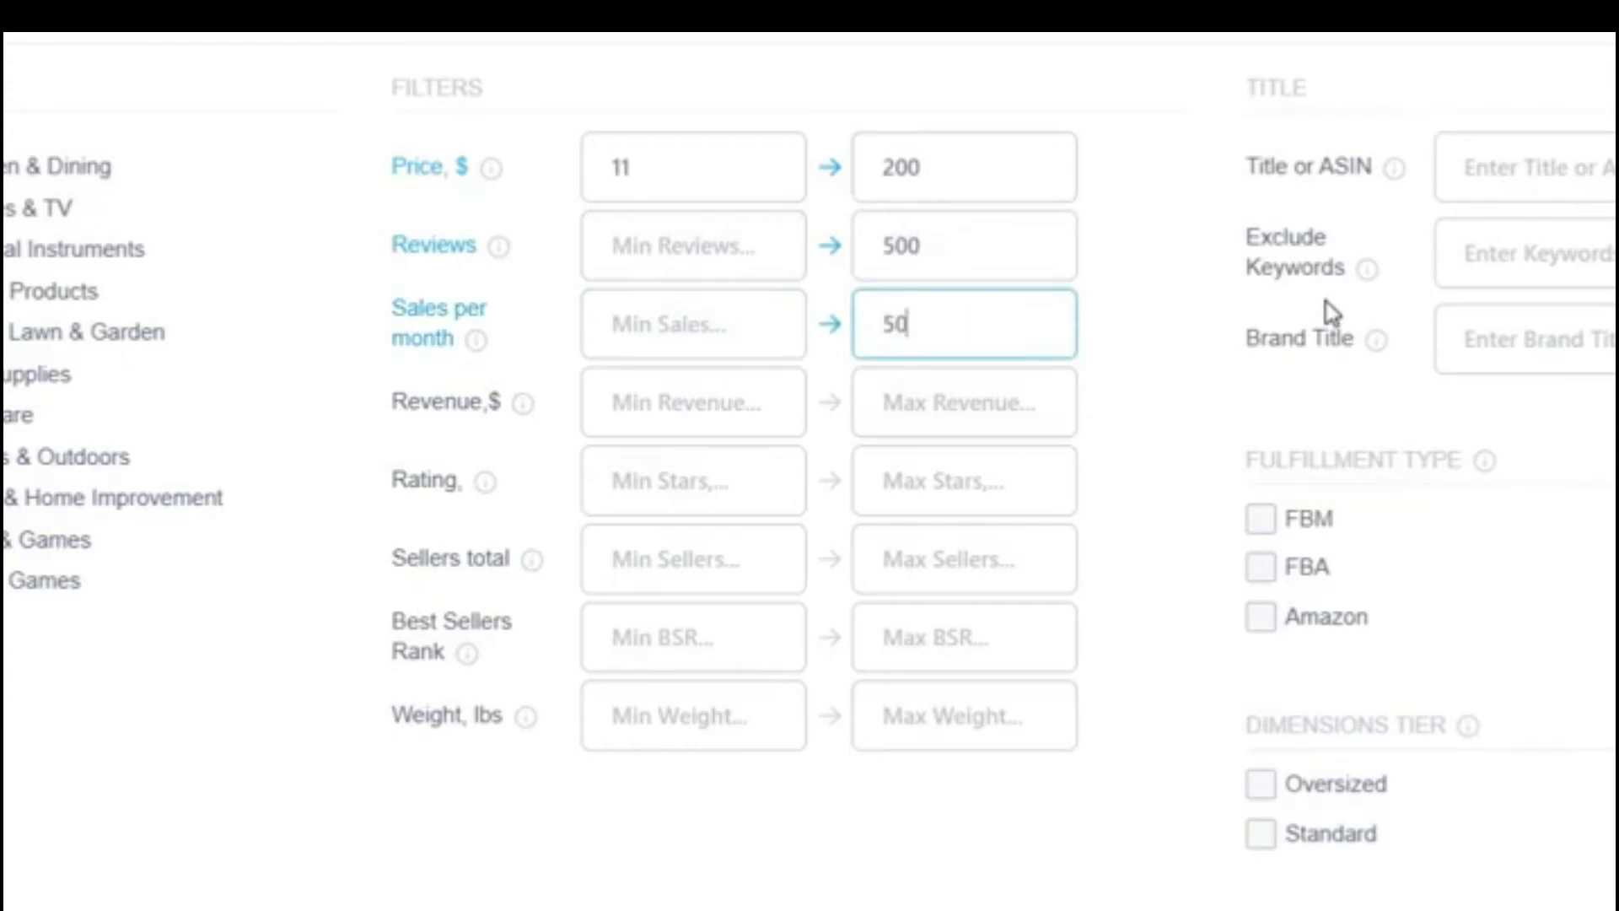
pyautogui.click(909, 393)
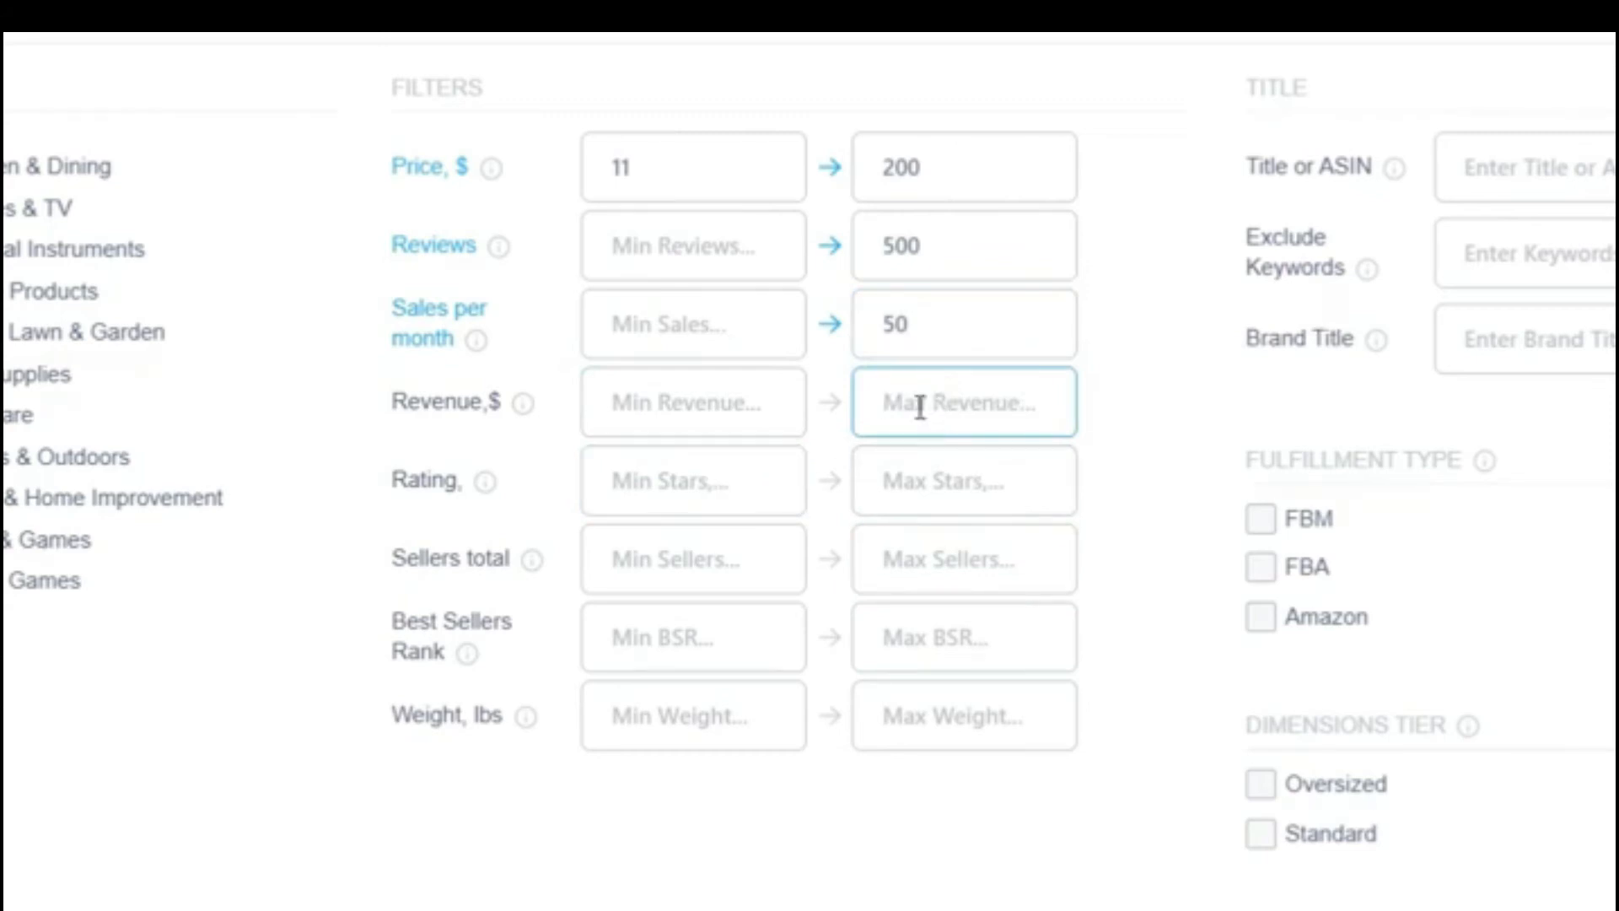
# Step: Filter by the title "paper cutter" and include the FBM, FBA and Amazon fulfillment types
pyautogui.moveTo(527, 411)
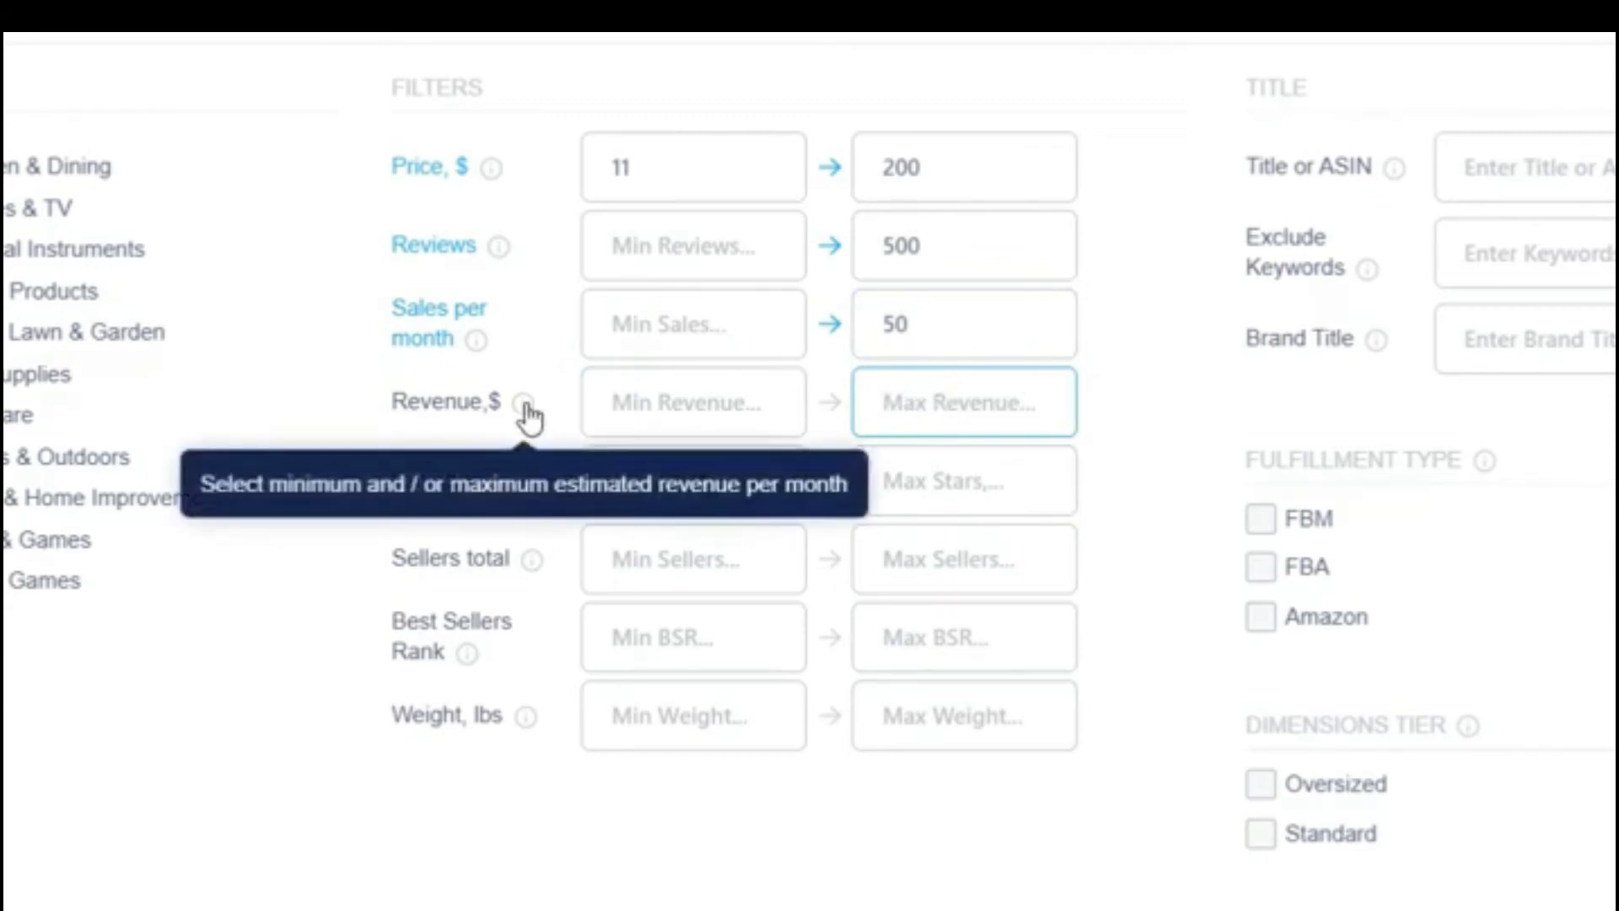
pyautogui.moveTo(503, 258)
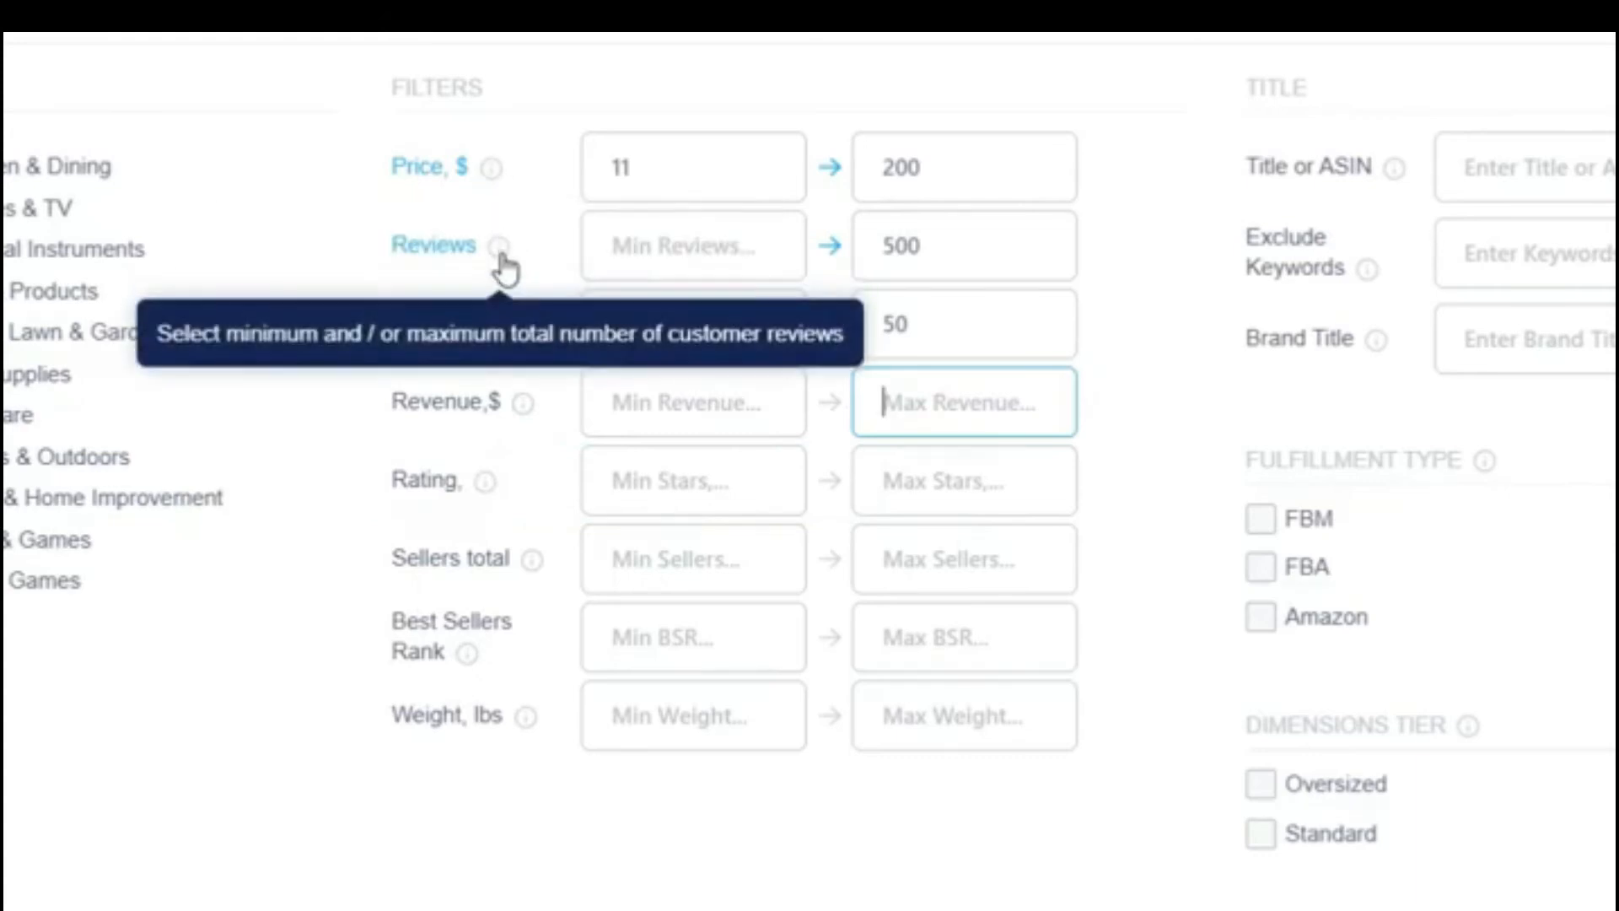
pyautogui.moveTo(480, 495)
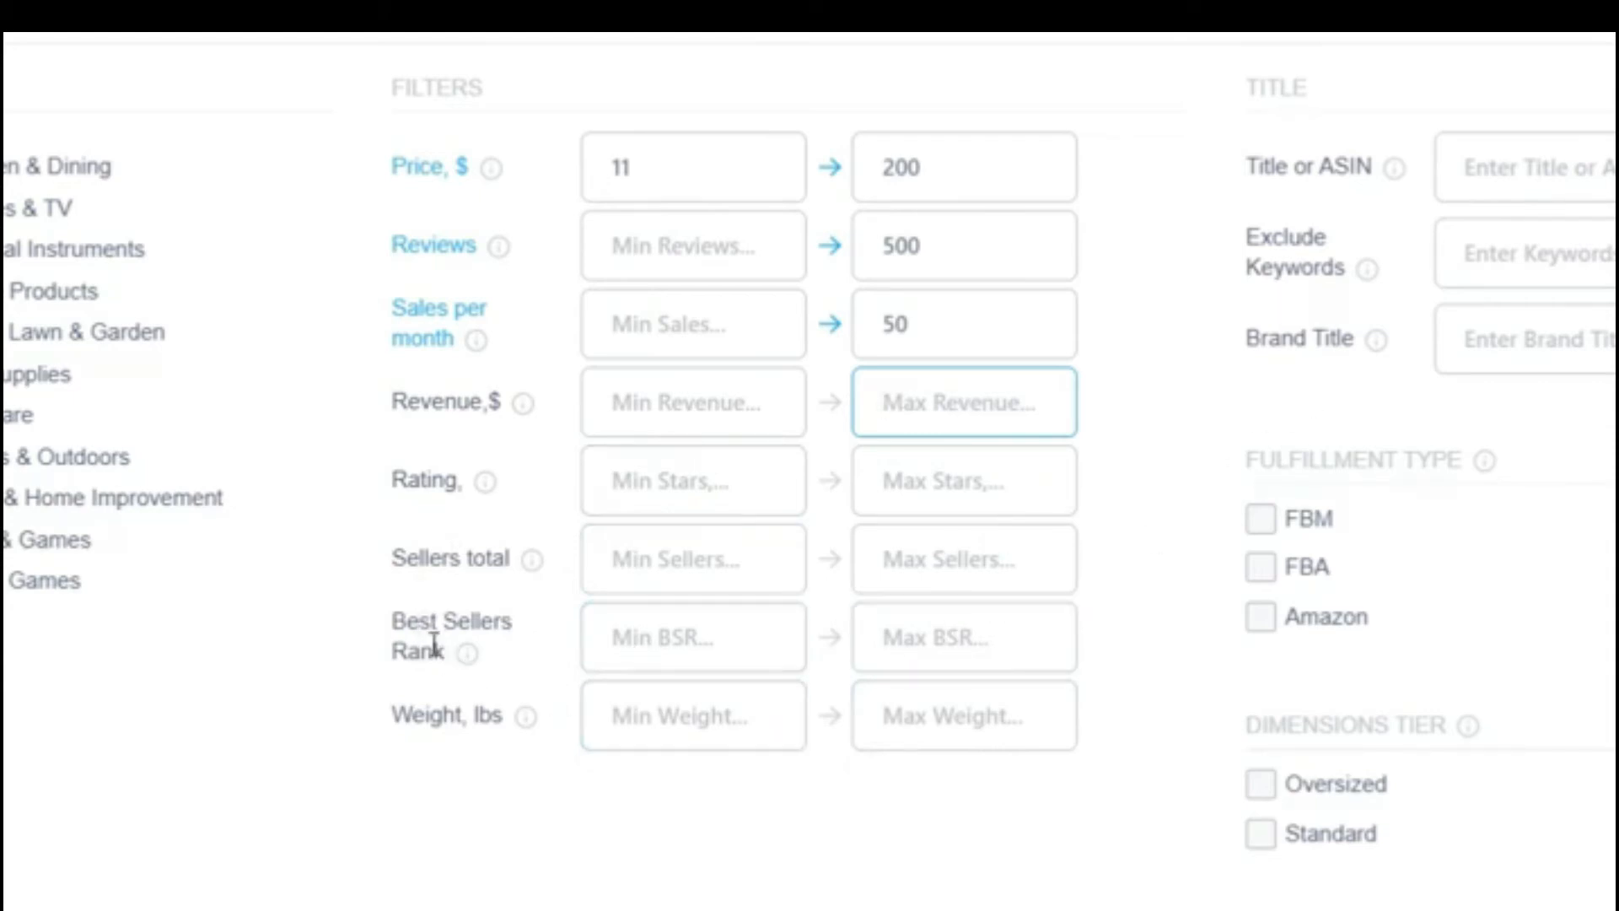
pyautogui.moveTo(464, 670)
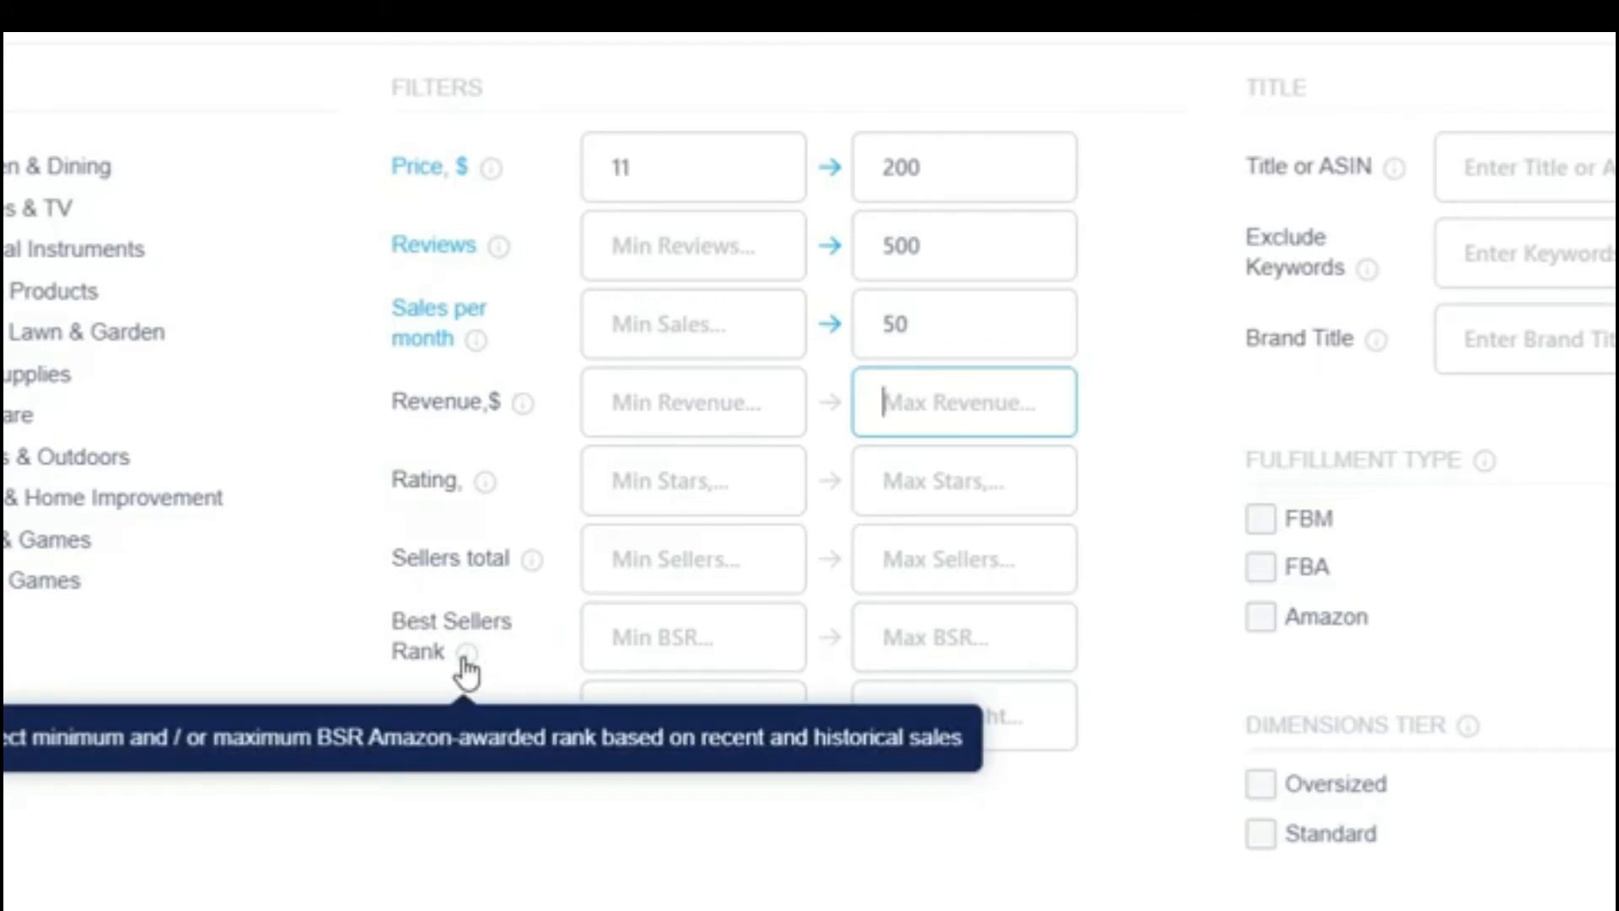
pyautogui.click(1582, 165)
pyautogui.moveTo(1397, 174)
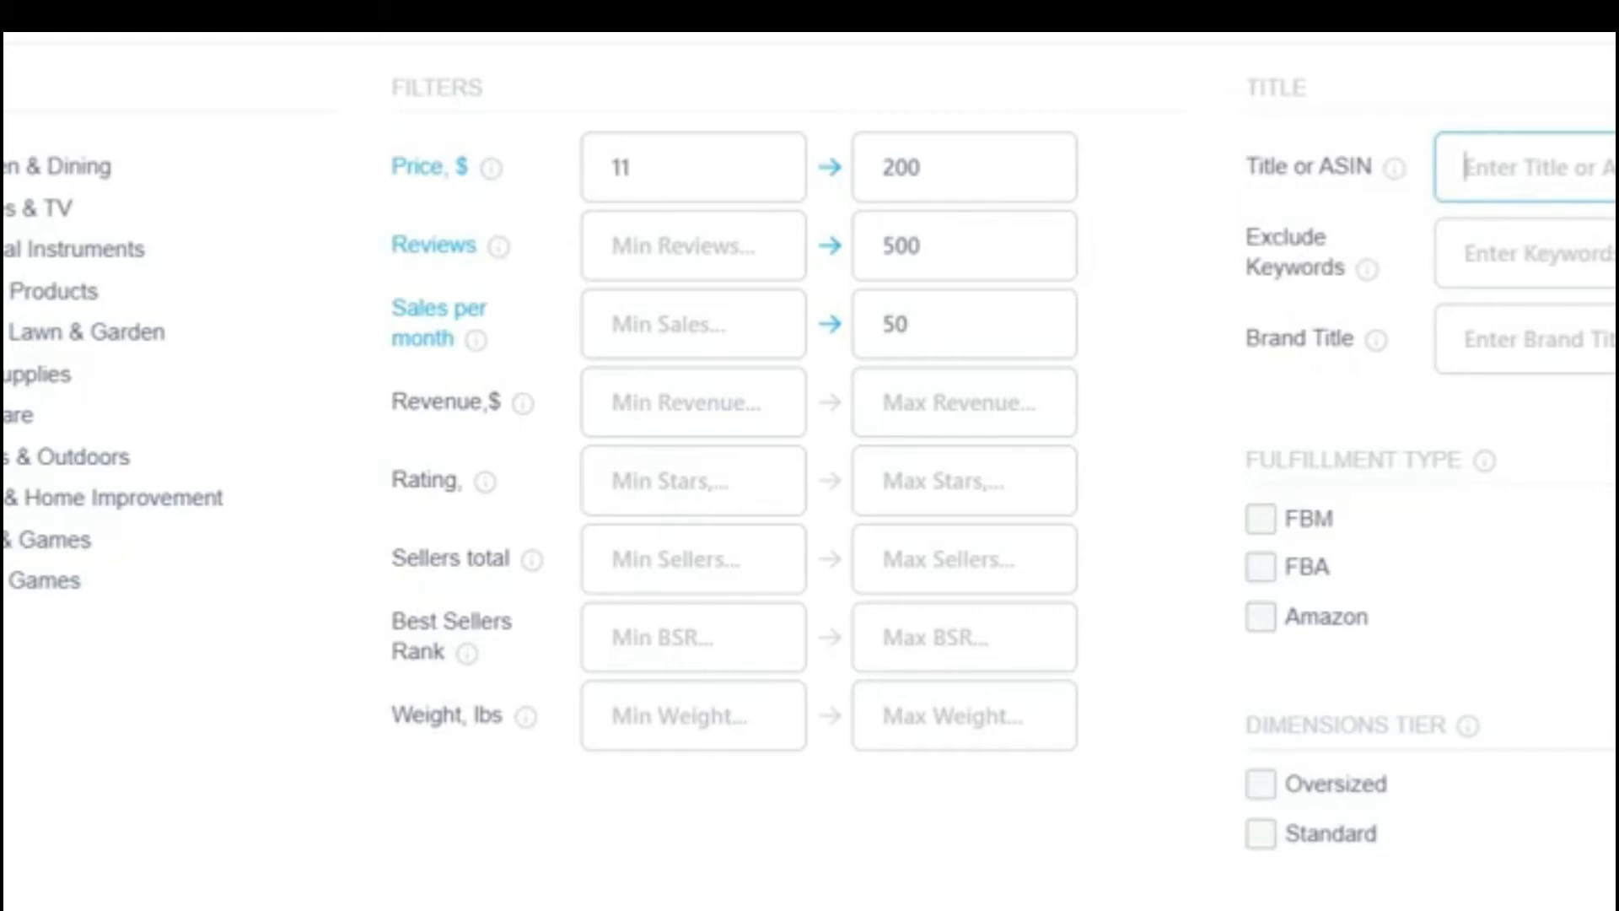
pyautogui.write('paper cutter')
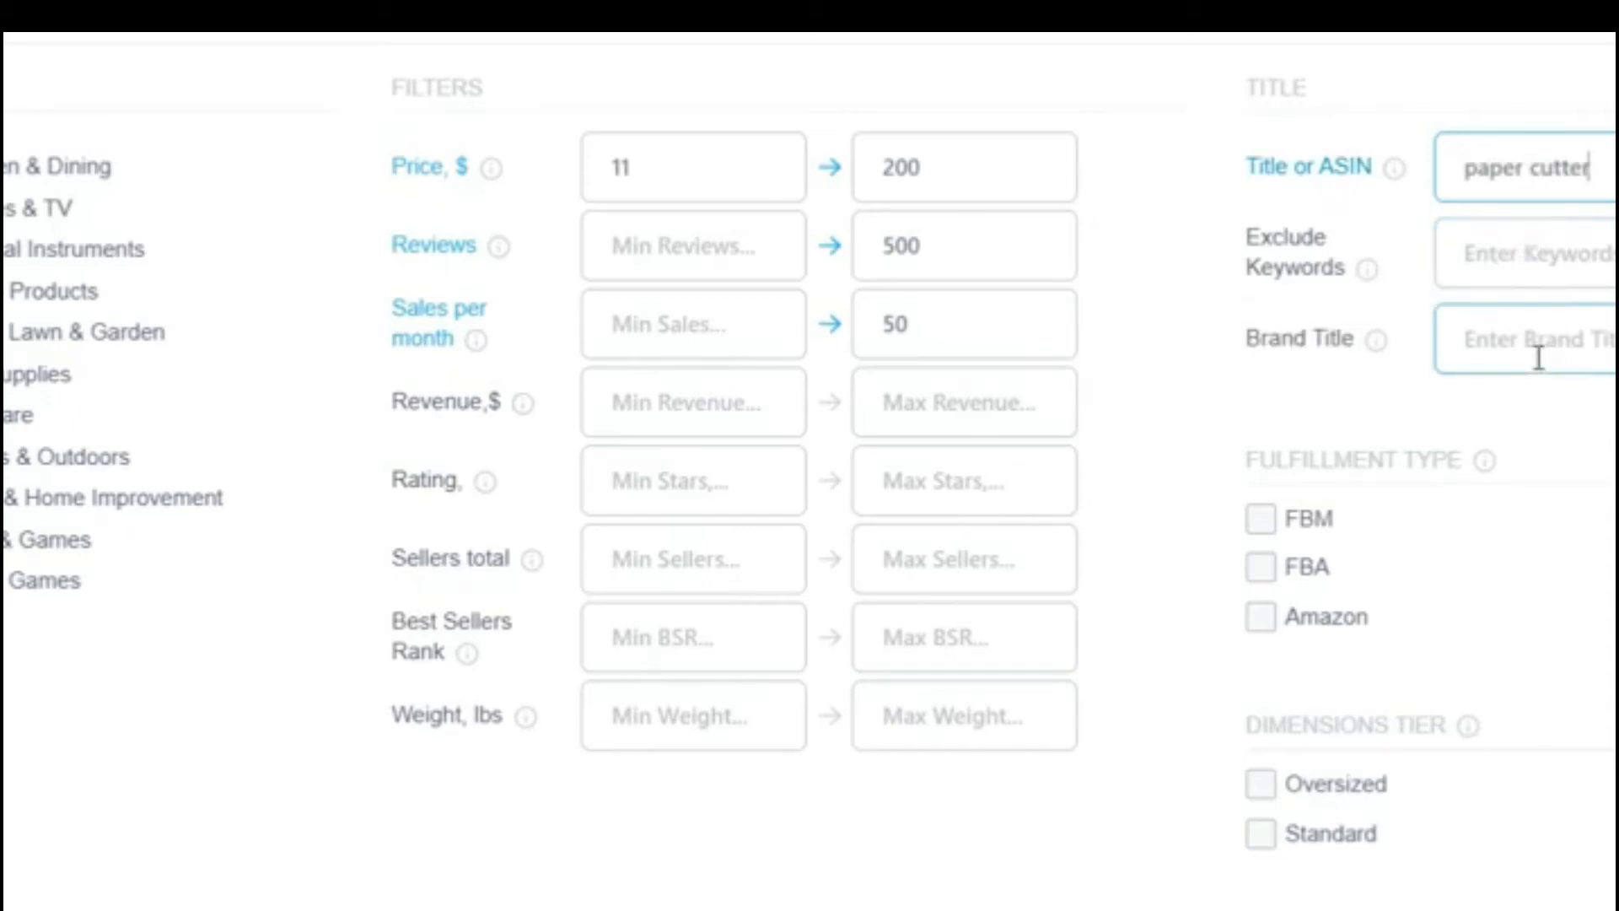
pyautogui.click(1261, 521)
pyautogui.click(1260, 567)
pyautogui.click(1269, 620)
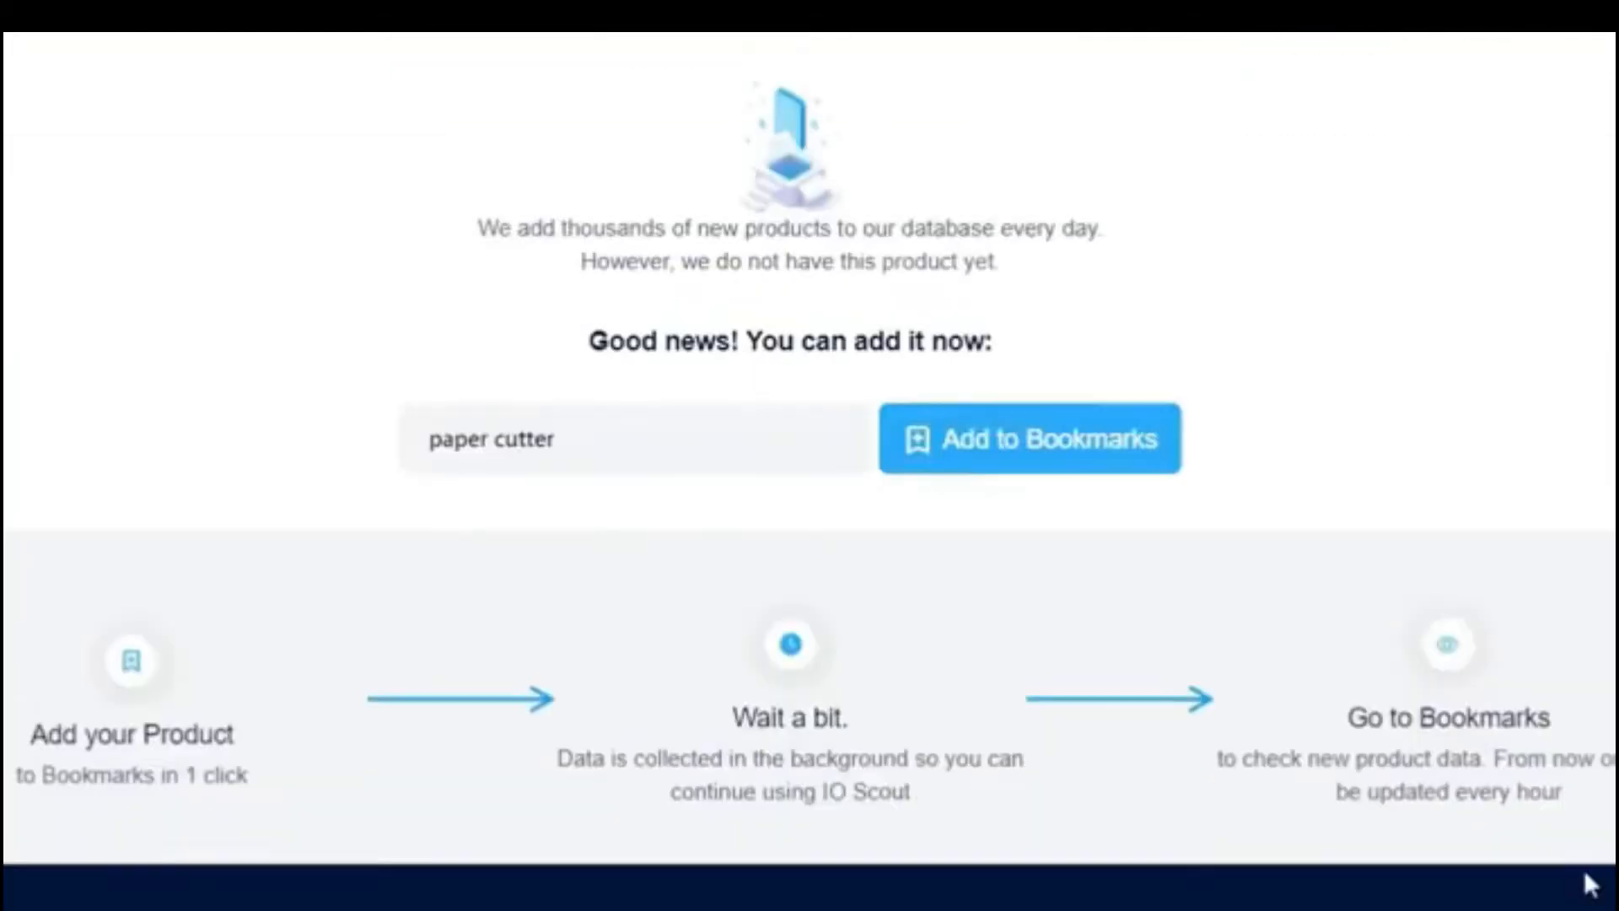
# Step: Add the missing product "paper cutter" to the Daily trends bookmarks group
pyautogui.scroll(-3, 604, 448)
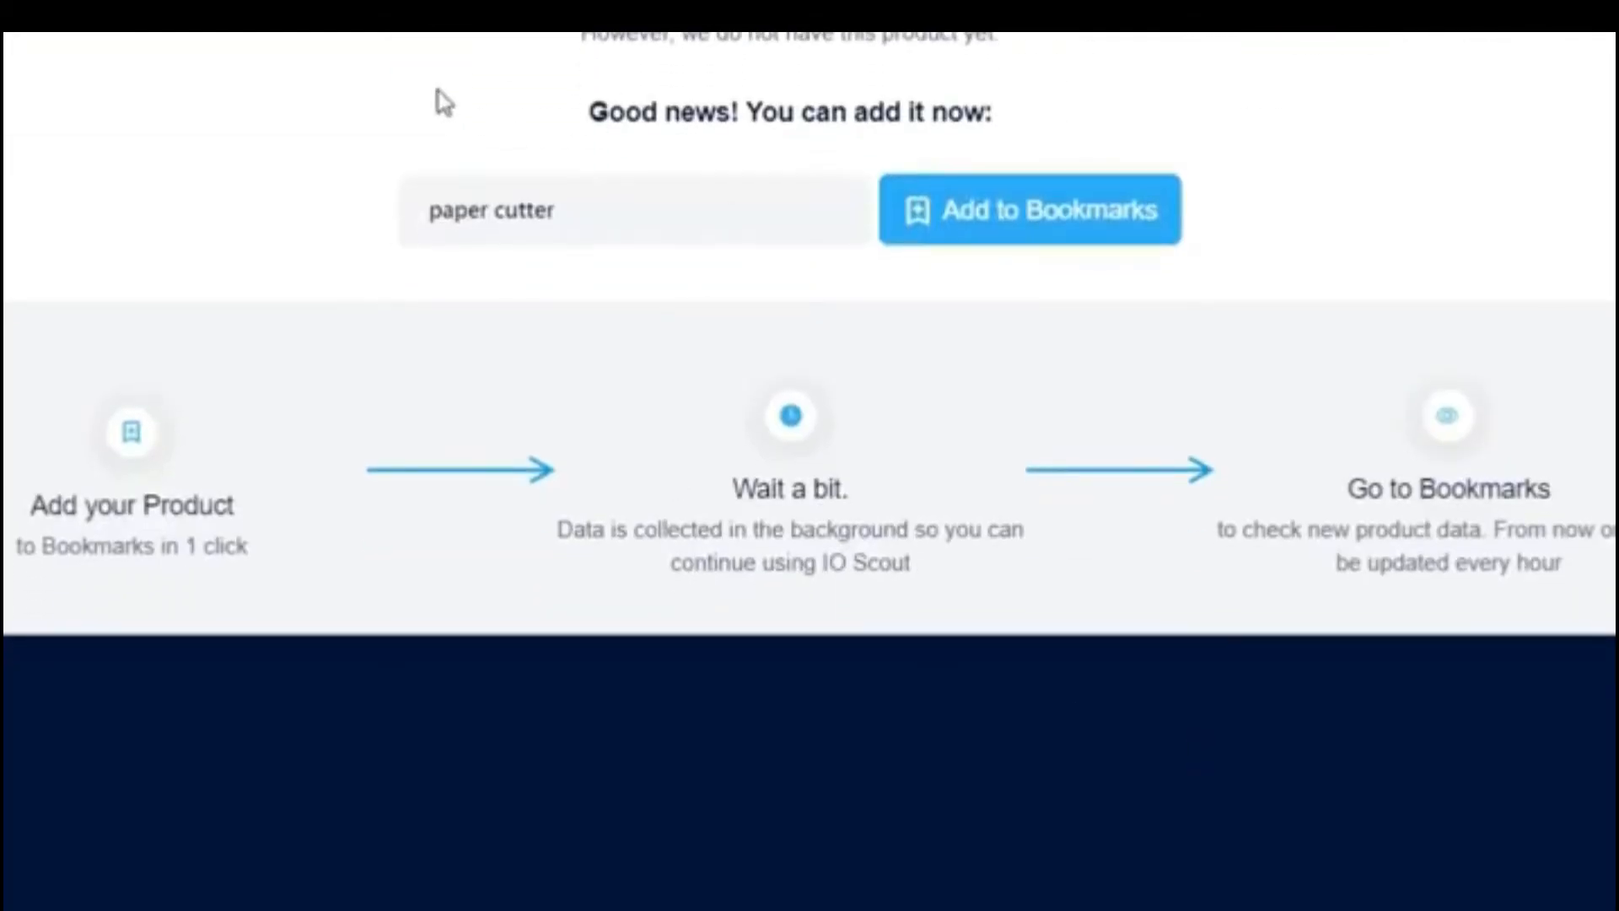
pyautogui.scroll(5, 127, 472)
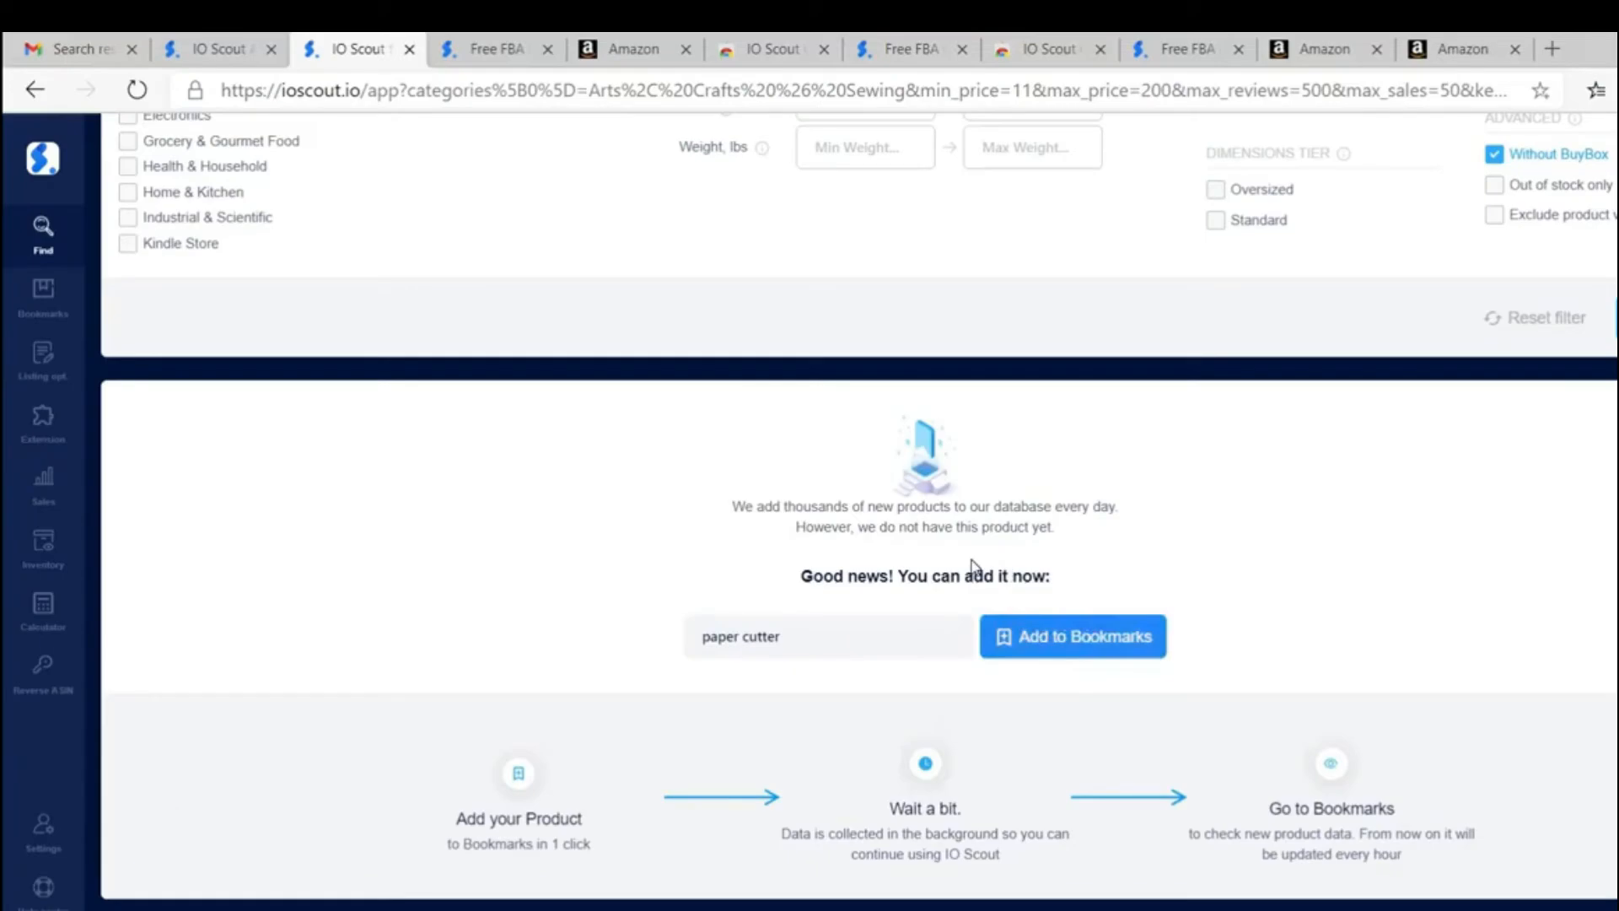
pyautogui.click(1114, 637)
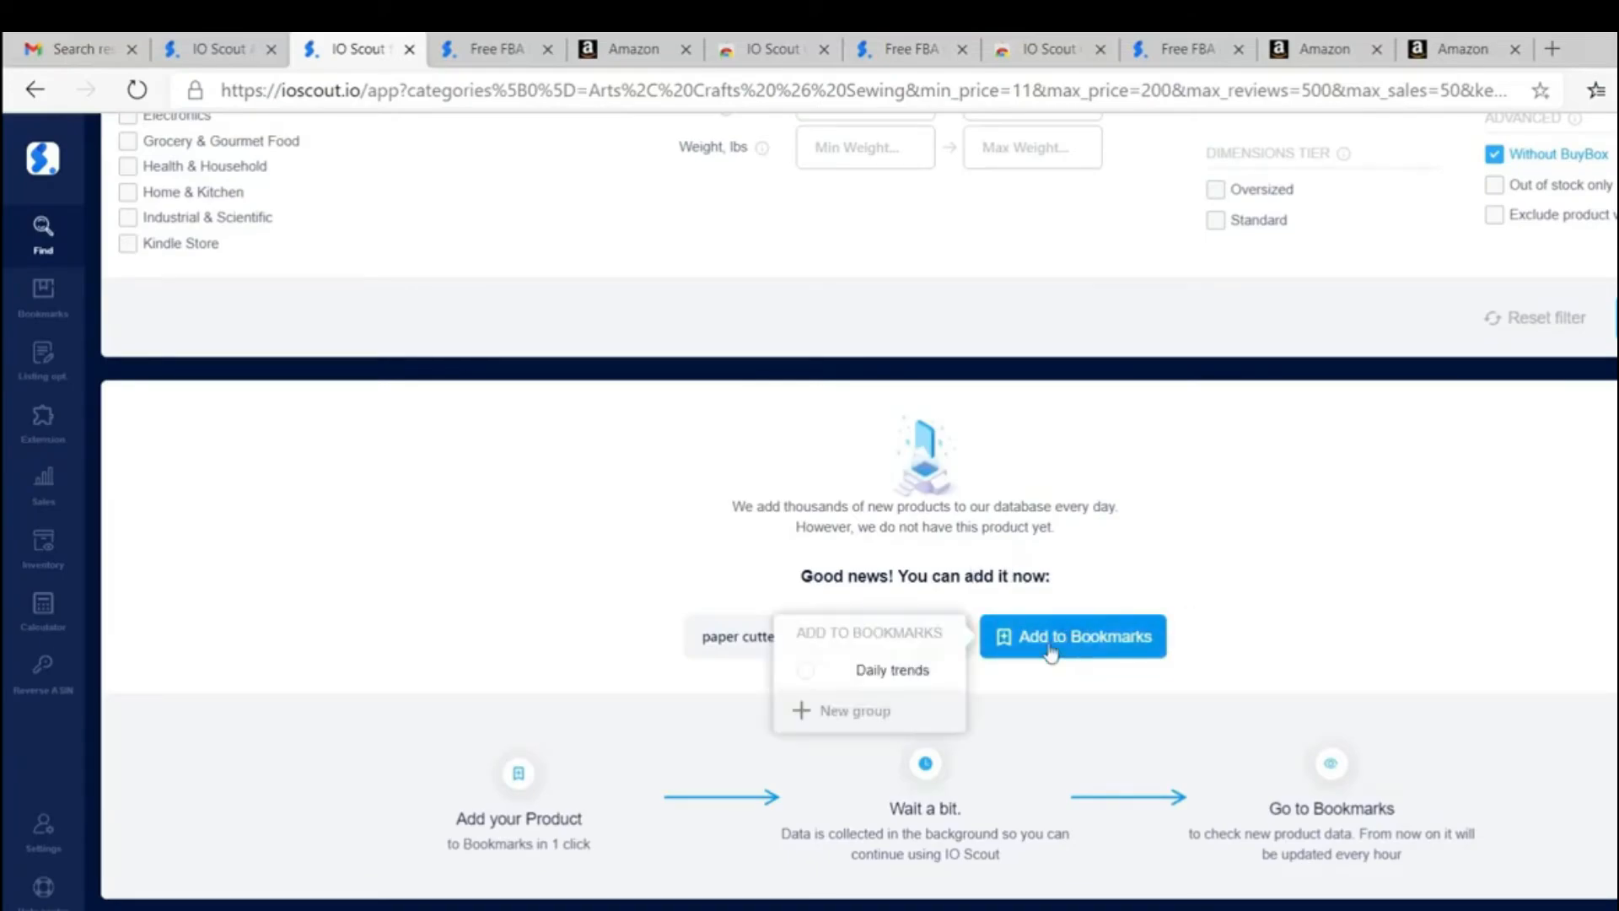
pyautogui.click(805, 670)
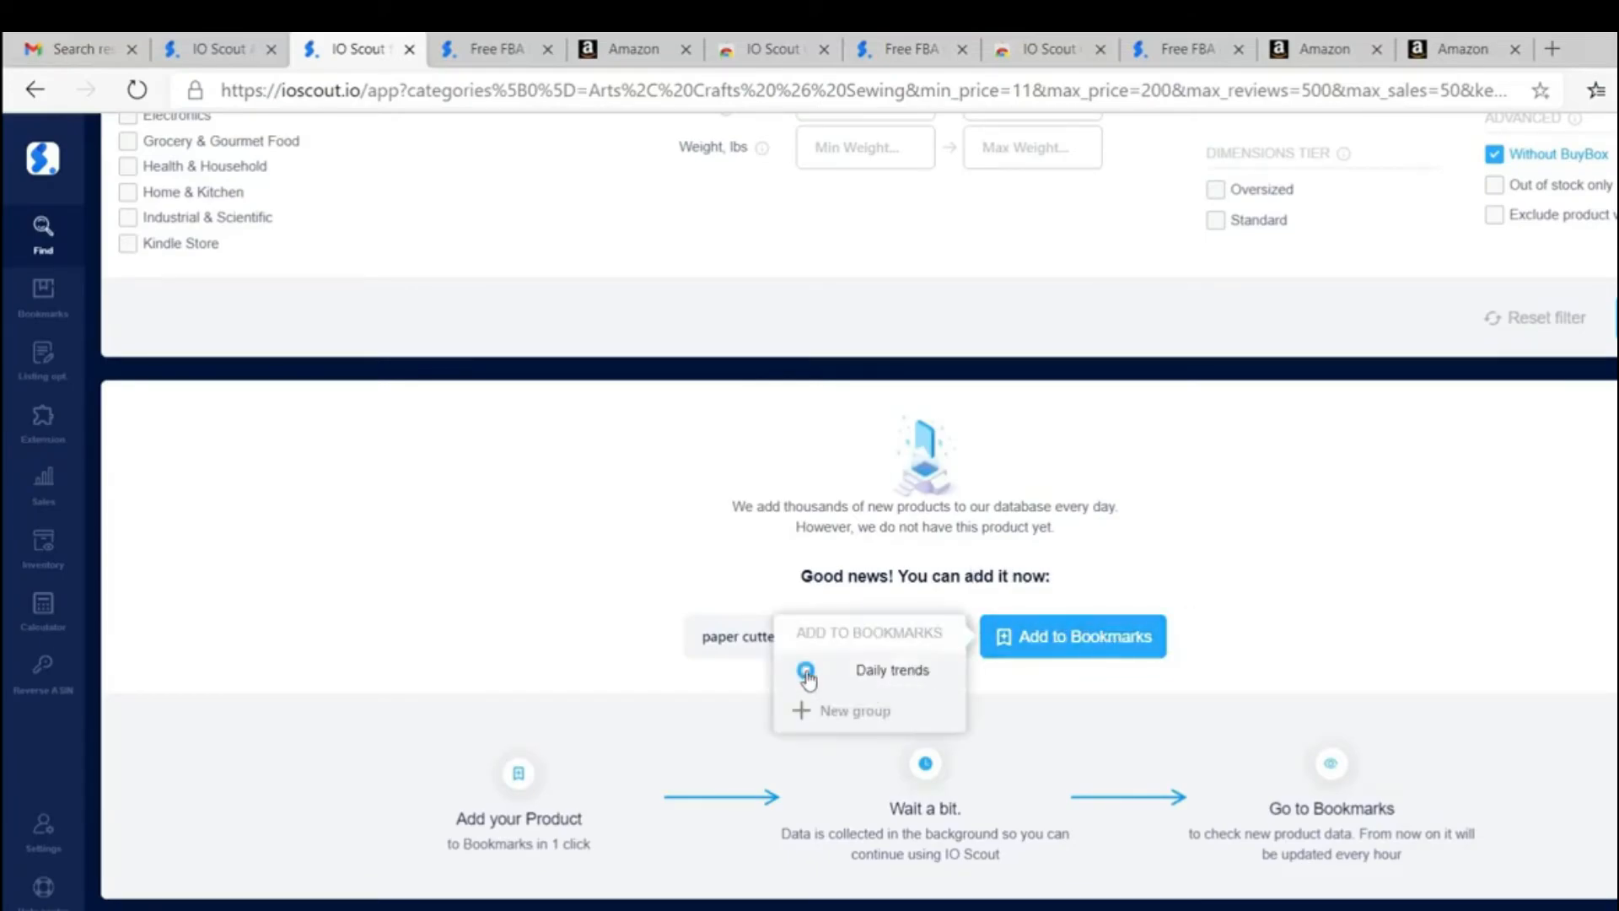
pyautogui.click(910, 687)
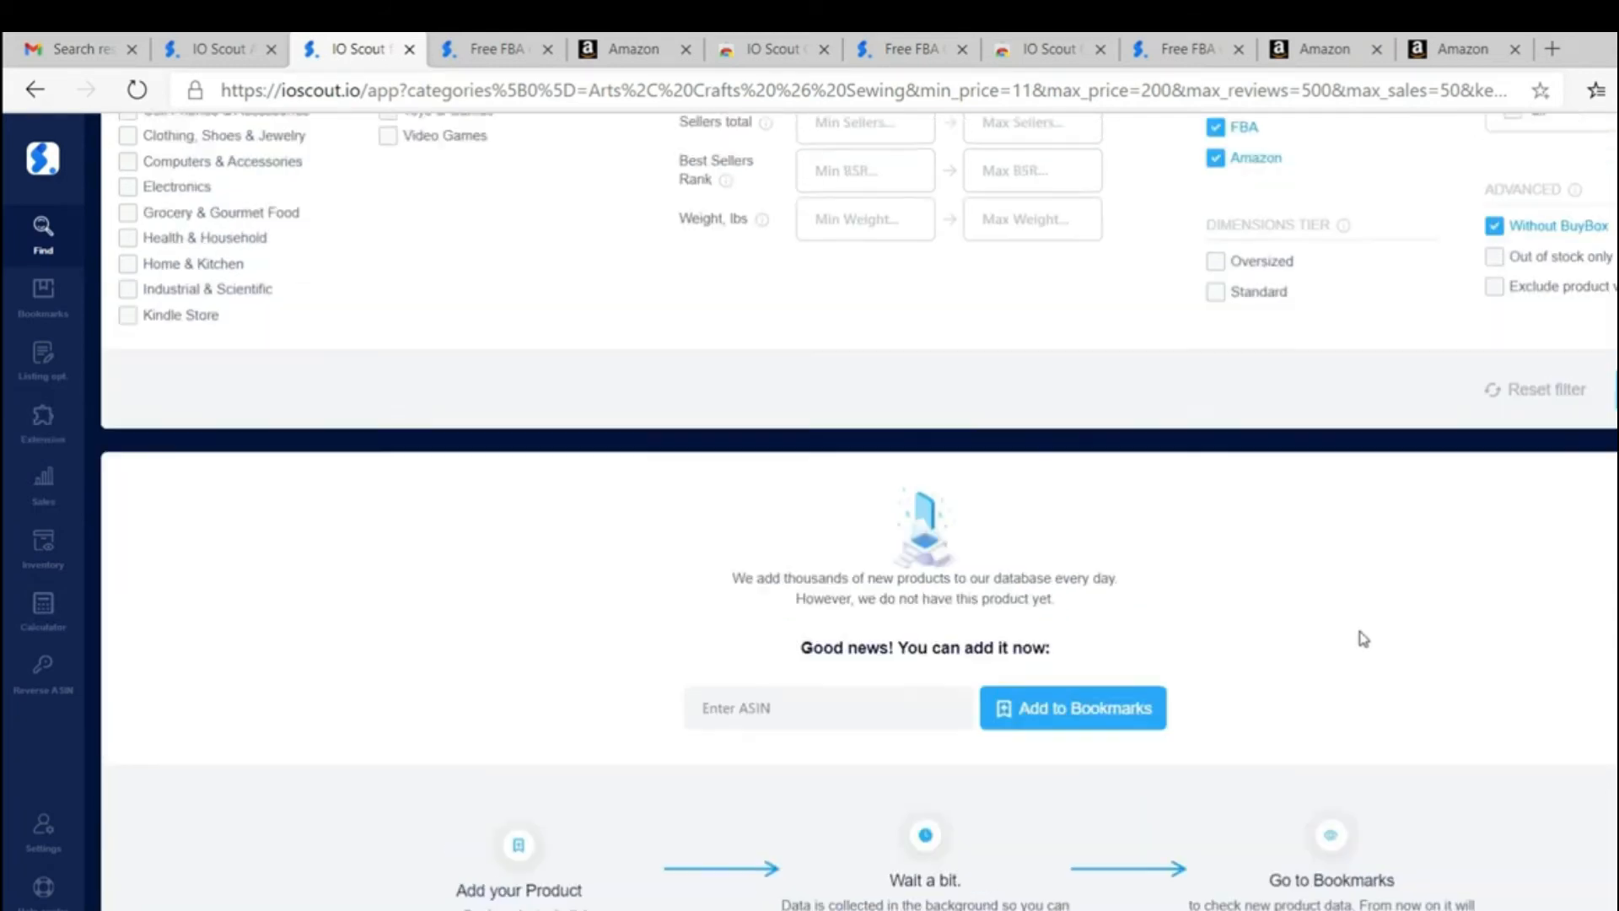
# Step: View the product bookmarks and open the paper cutter entry in the Daily trends group
pyautogui.scroll(6, 1362, 637)
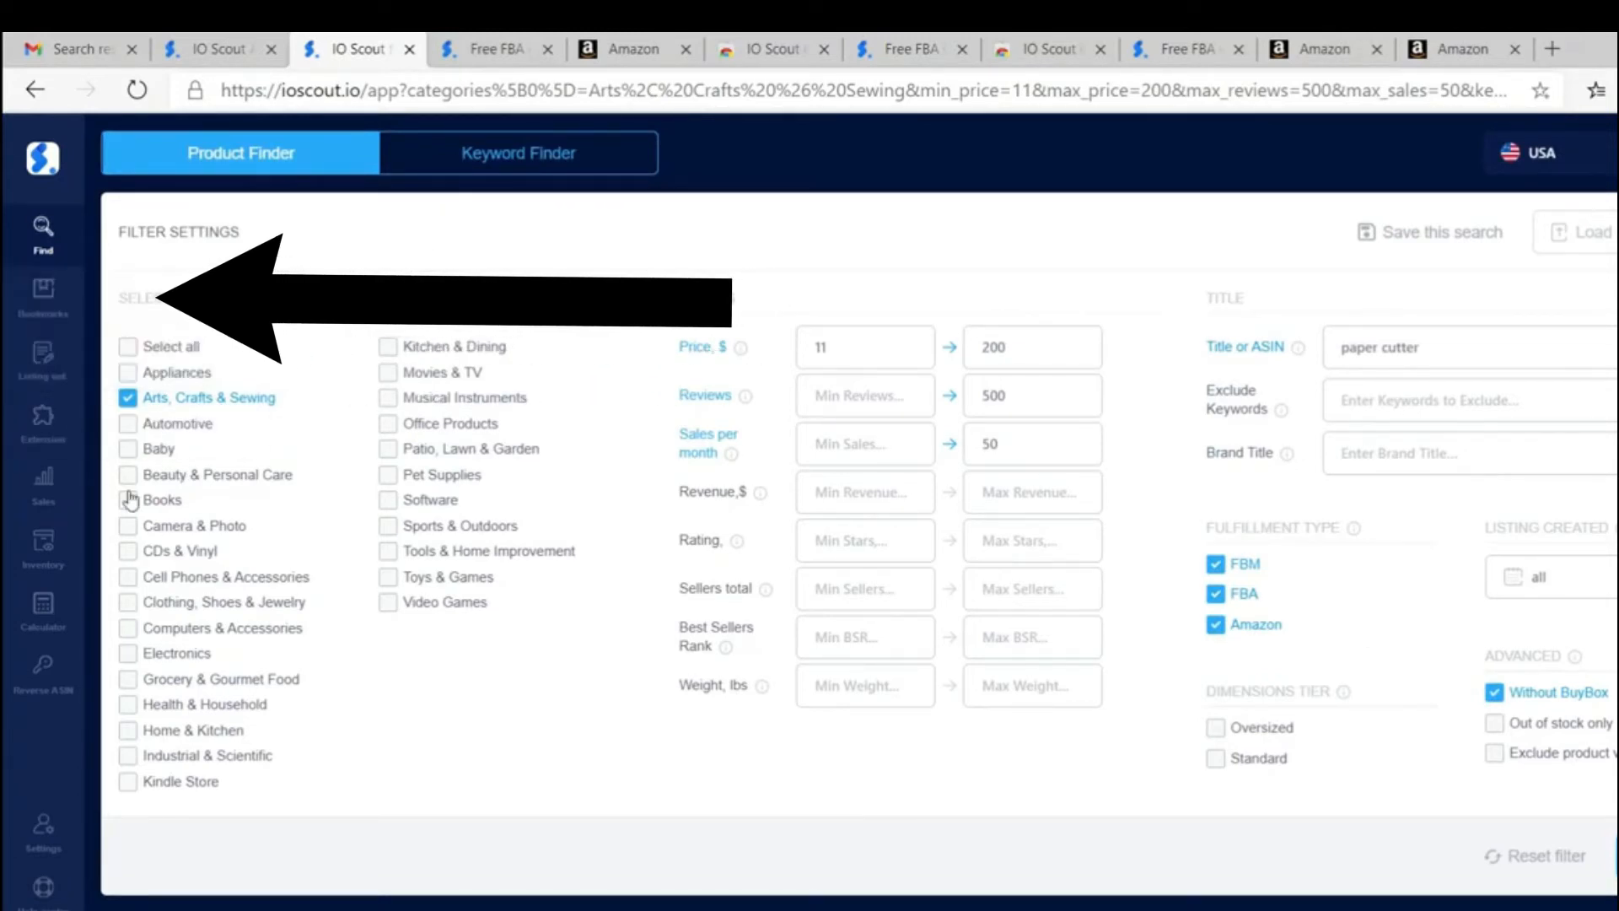
pyautogui.click(49, 297)
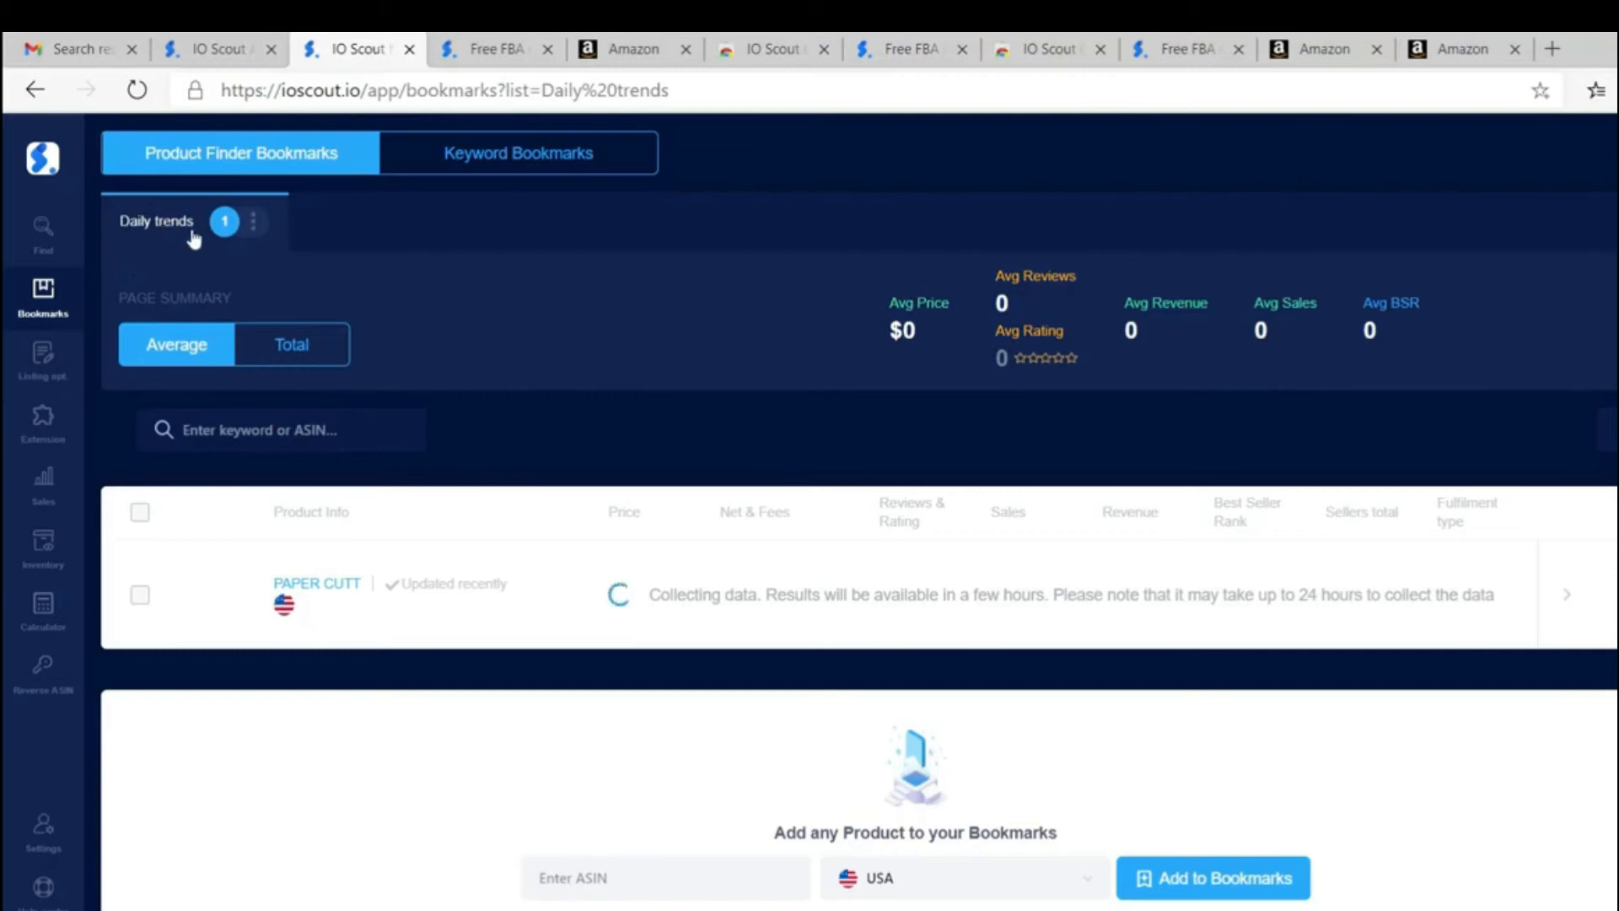
pyautogui.click(327, 591)
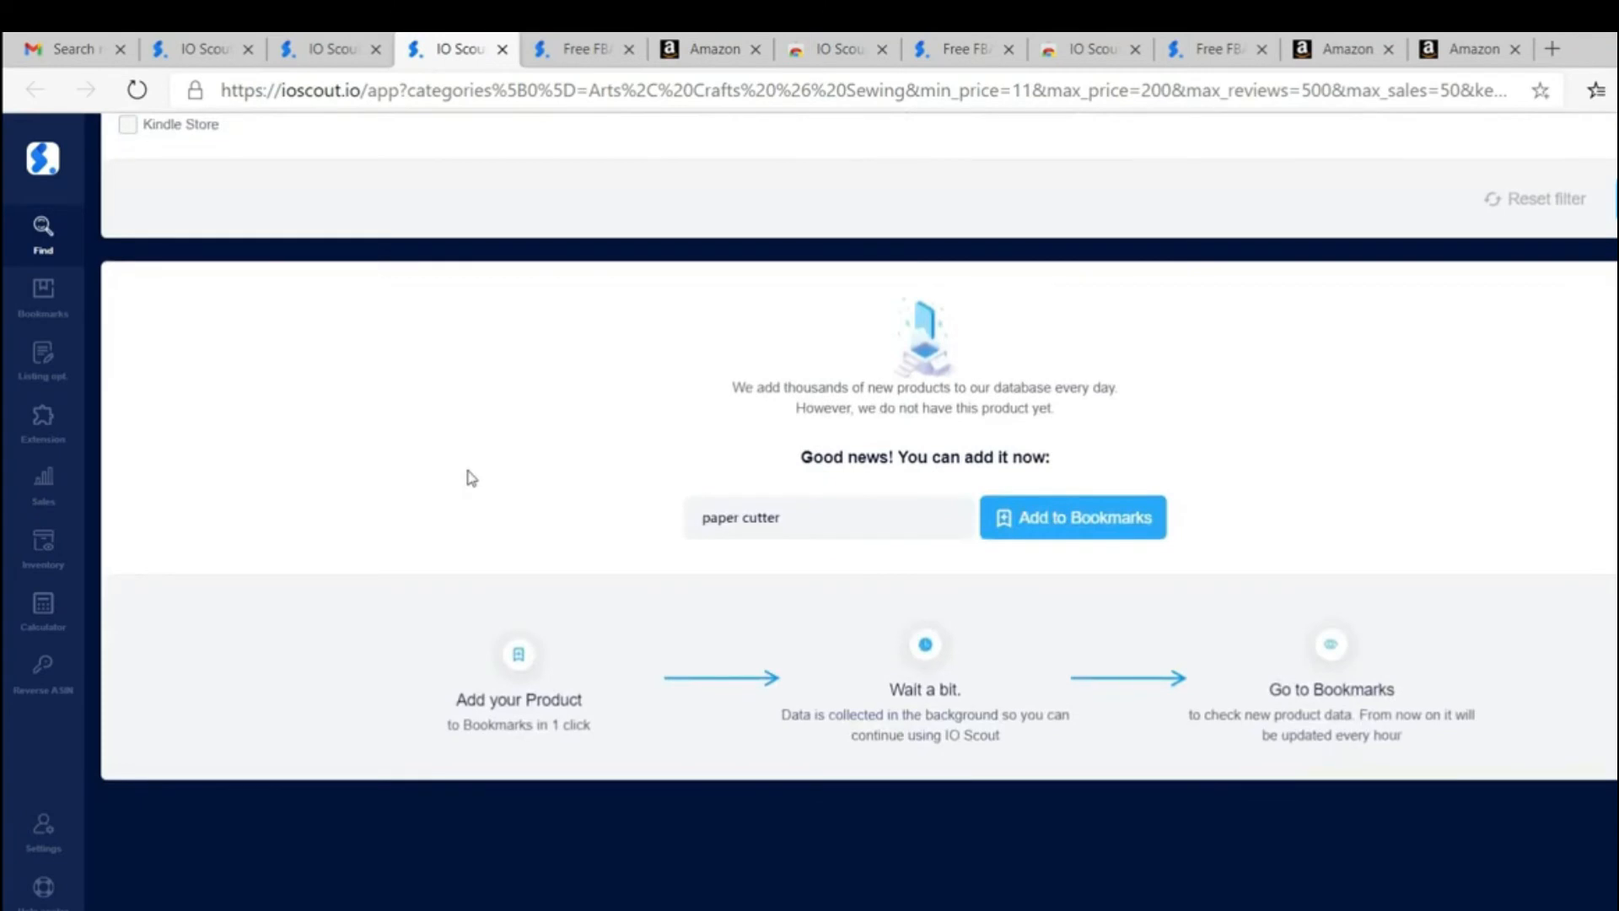
# Step: Search the Keyword Finder for search terms that include "paper cutter"
pyautogui.scroll(8, 471, 478)
pyautogui.click(549, 152)
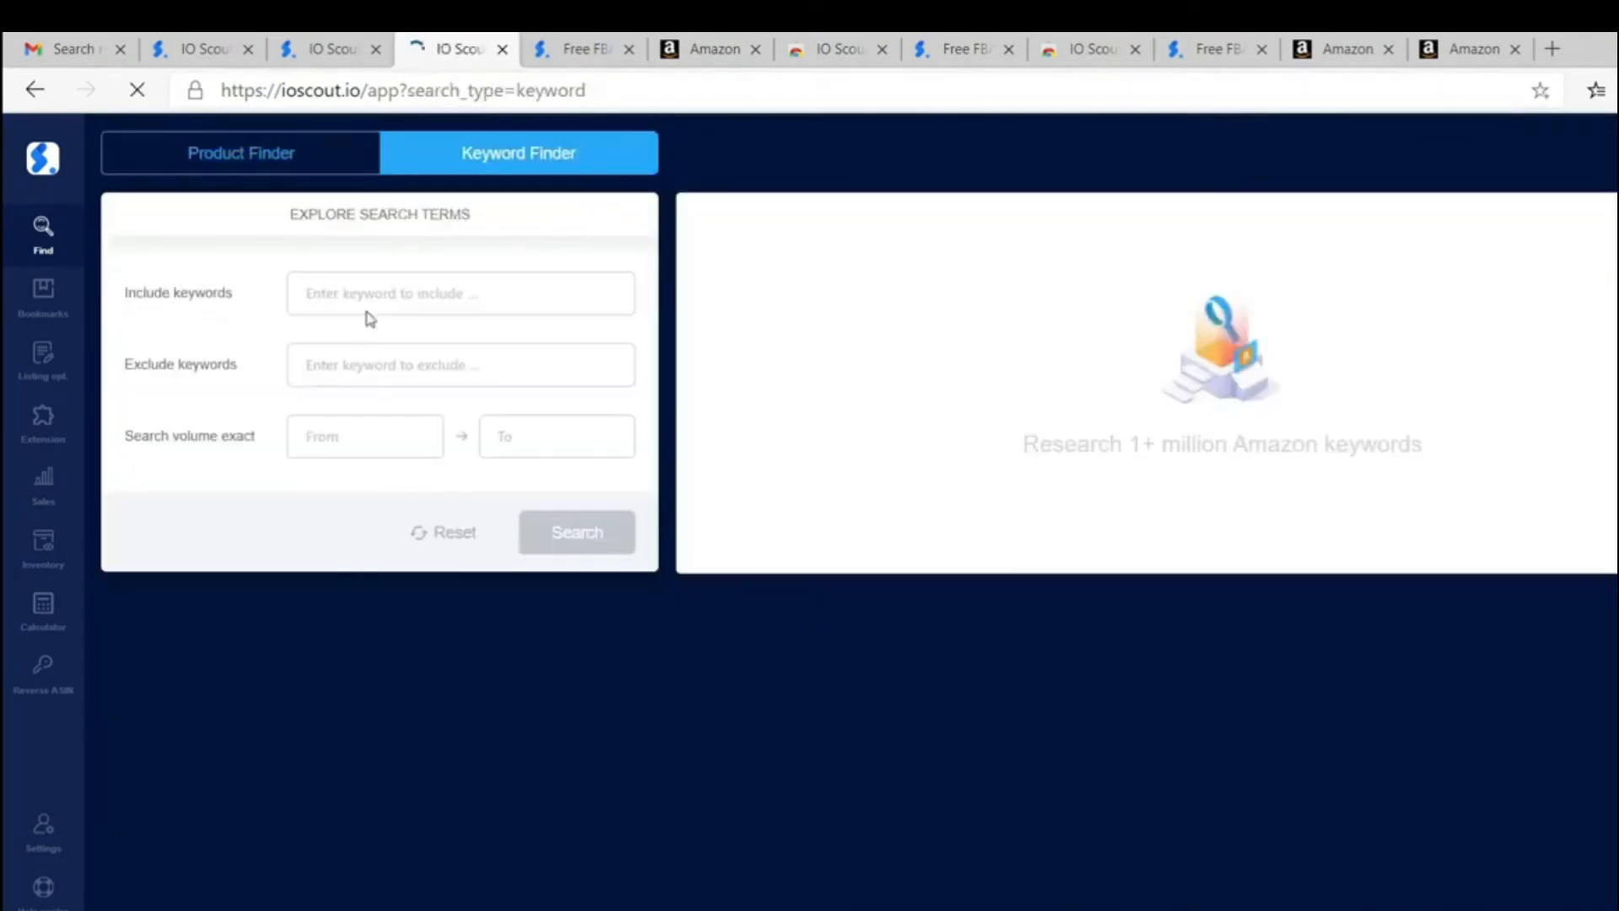
pyautogui.click(347, 294)
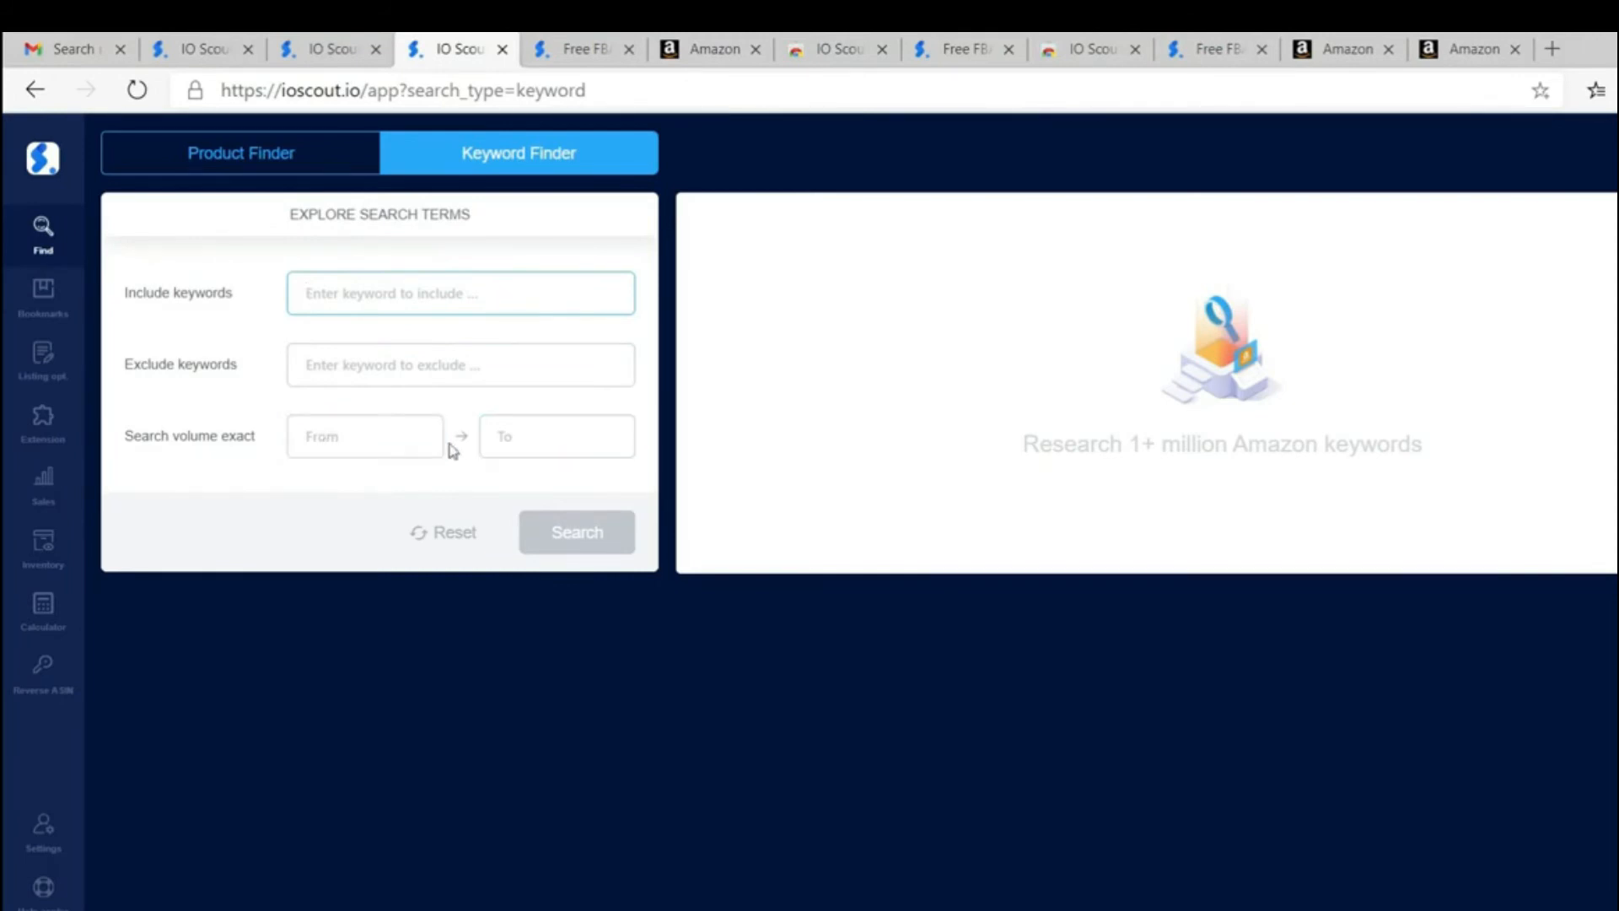
pyautogui.click(392, 292)
pyautogui.write('paper cutter')
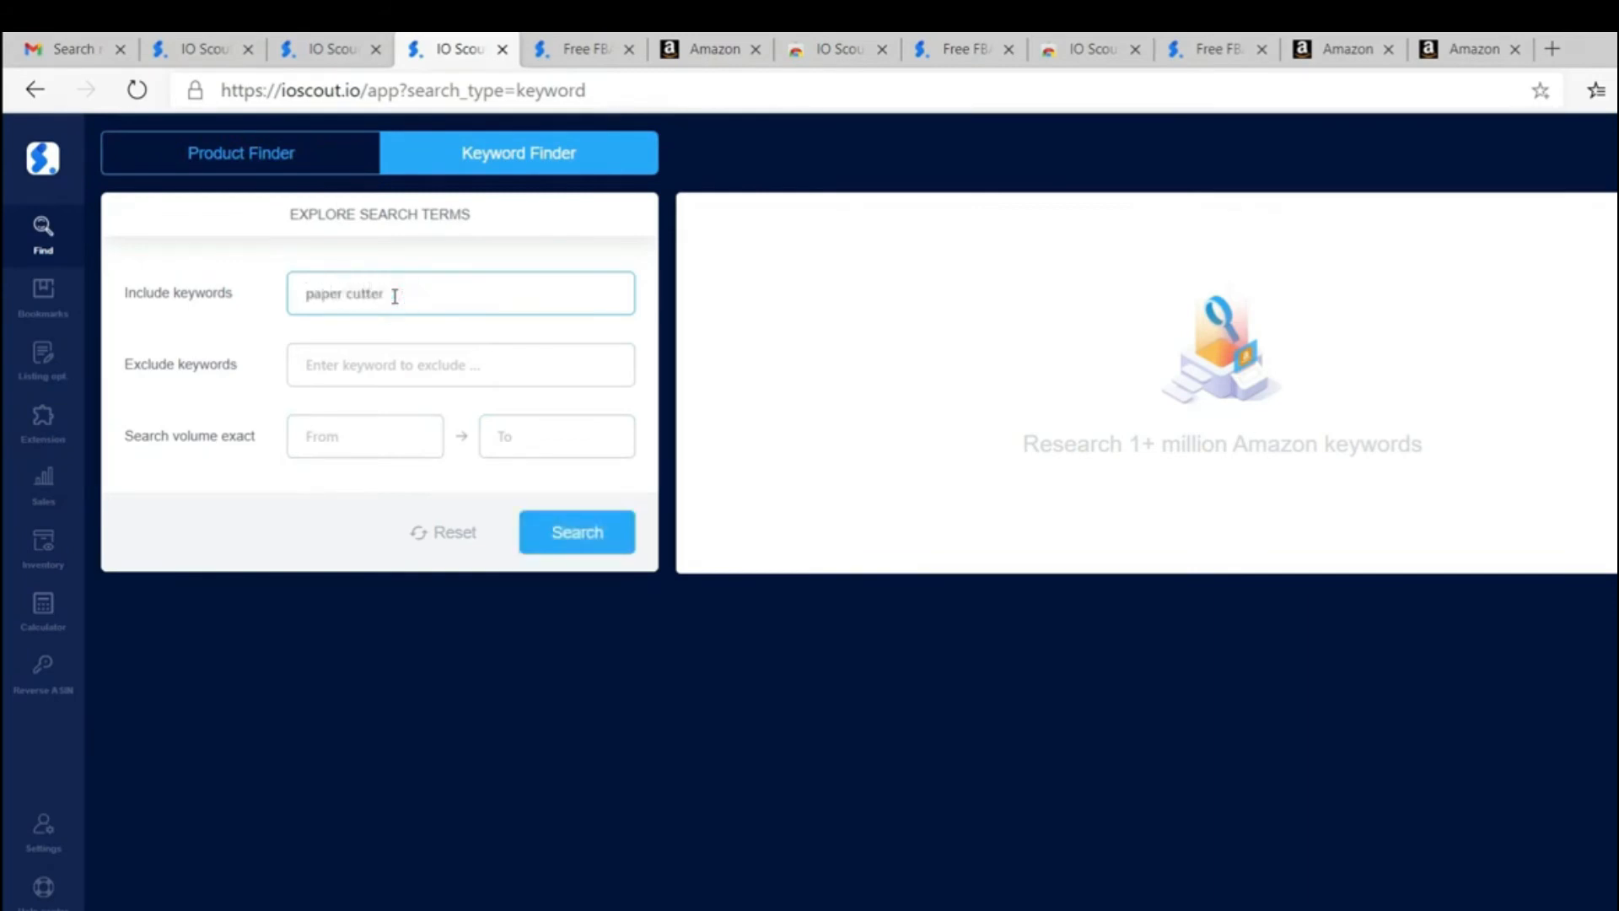
pyautogui.click(582, 540)
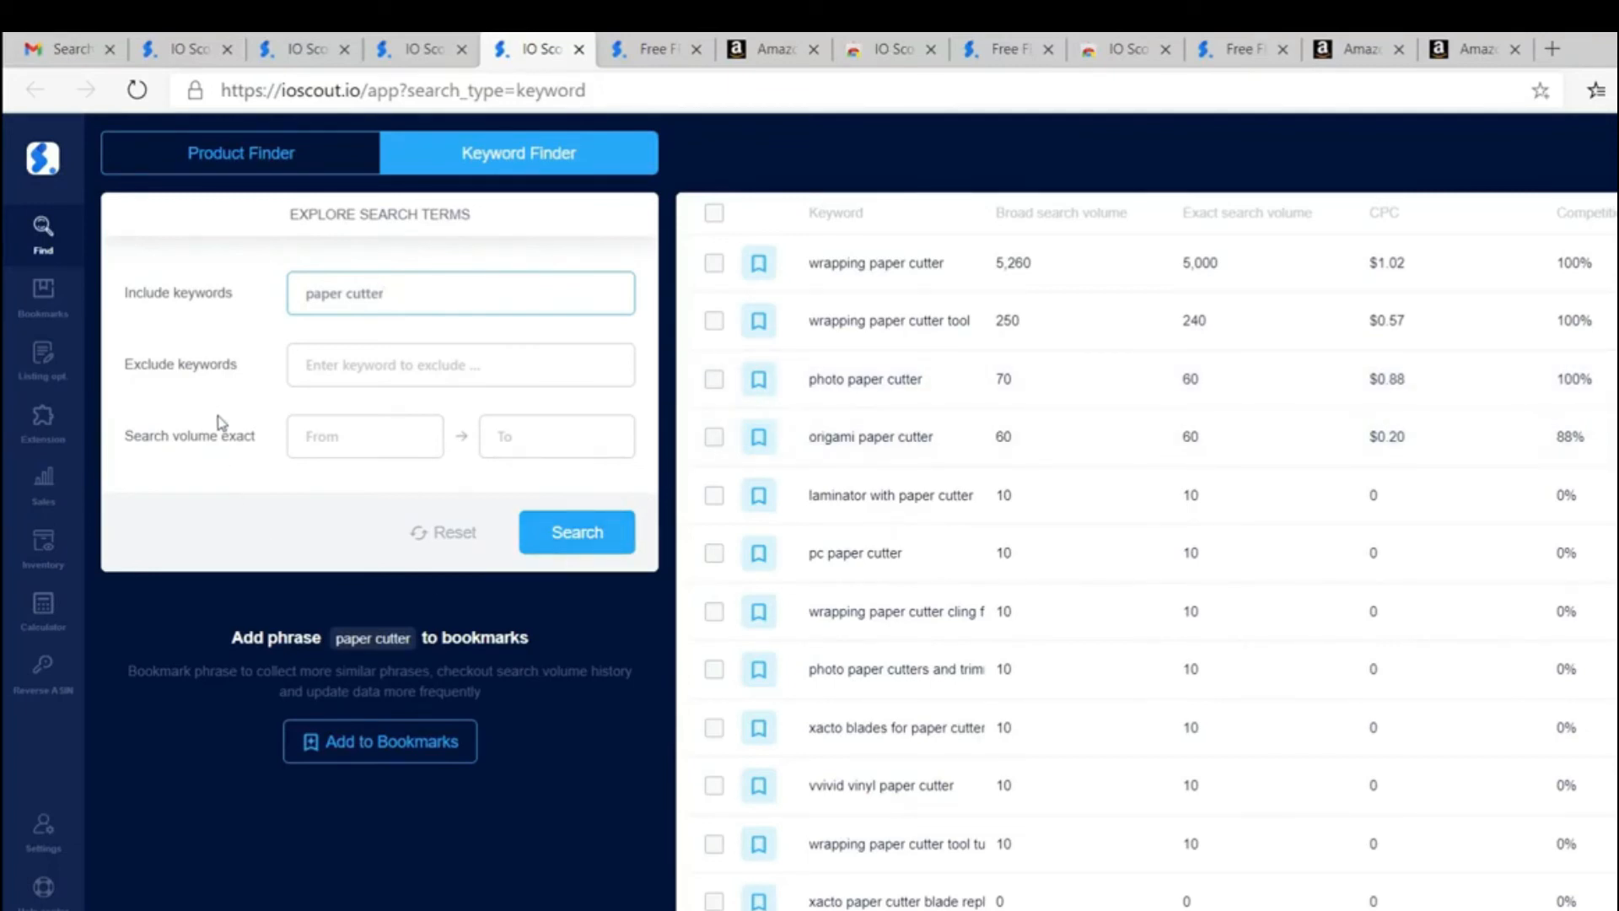
# Step: Allow extensions from other stores in Edge and install the IO Scout Chrome Extension for Amazon Sellers
pyautogui.click(43, 421)
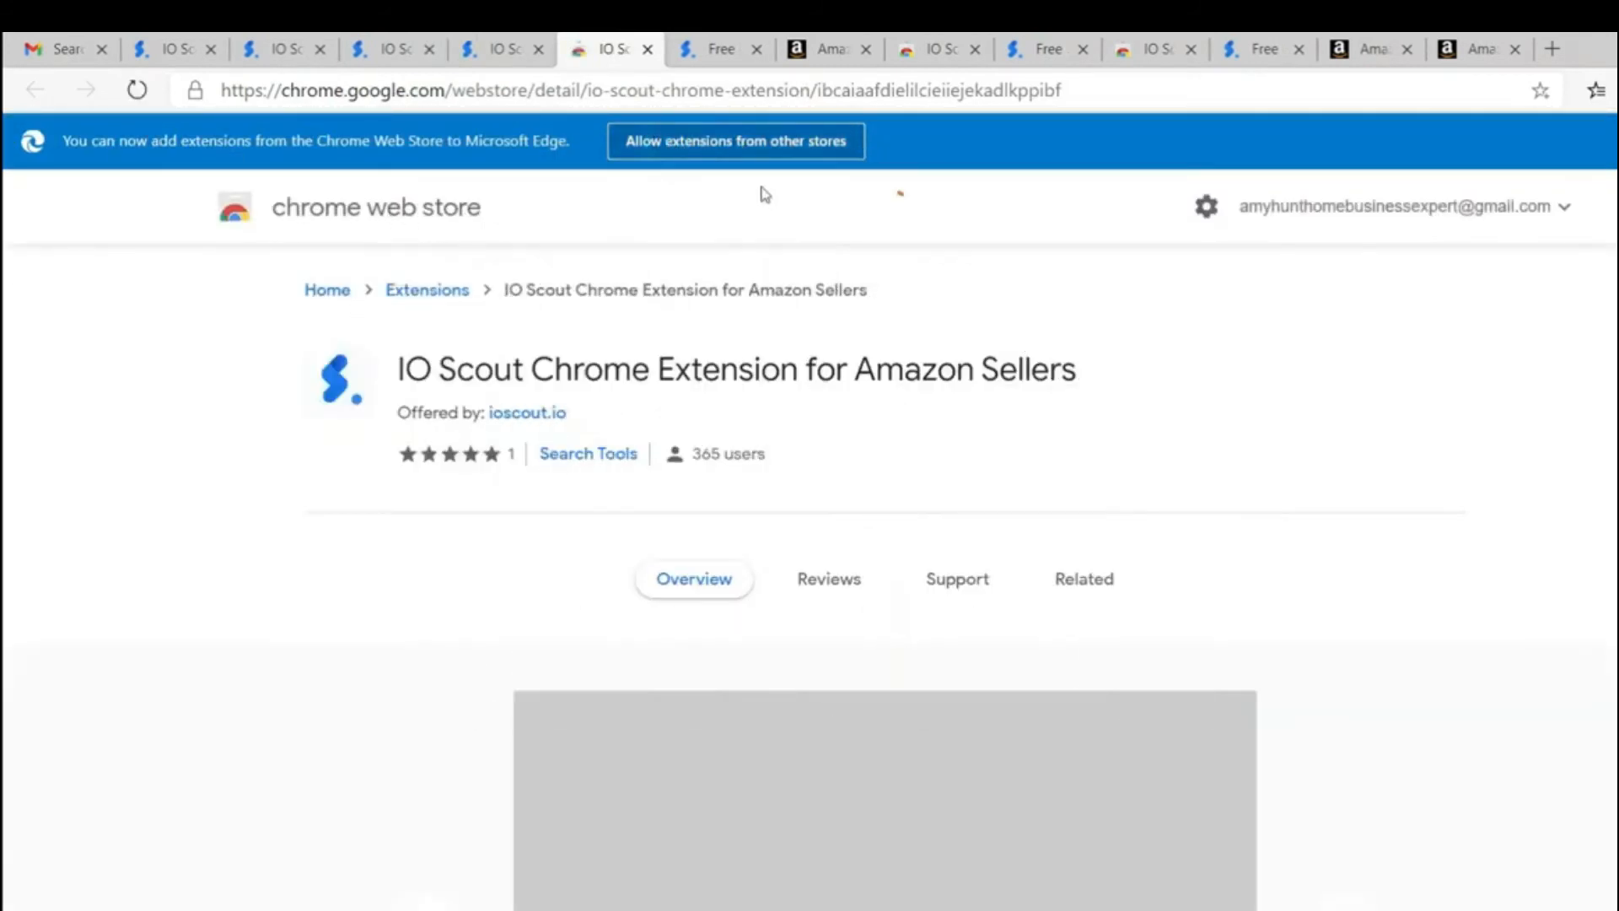
pyautogui.click(781, 149)
pyautogui.click(782, 264)
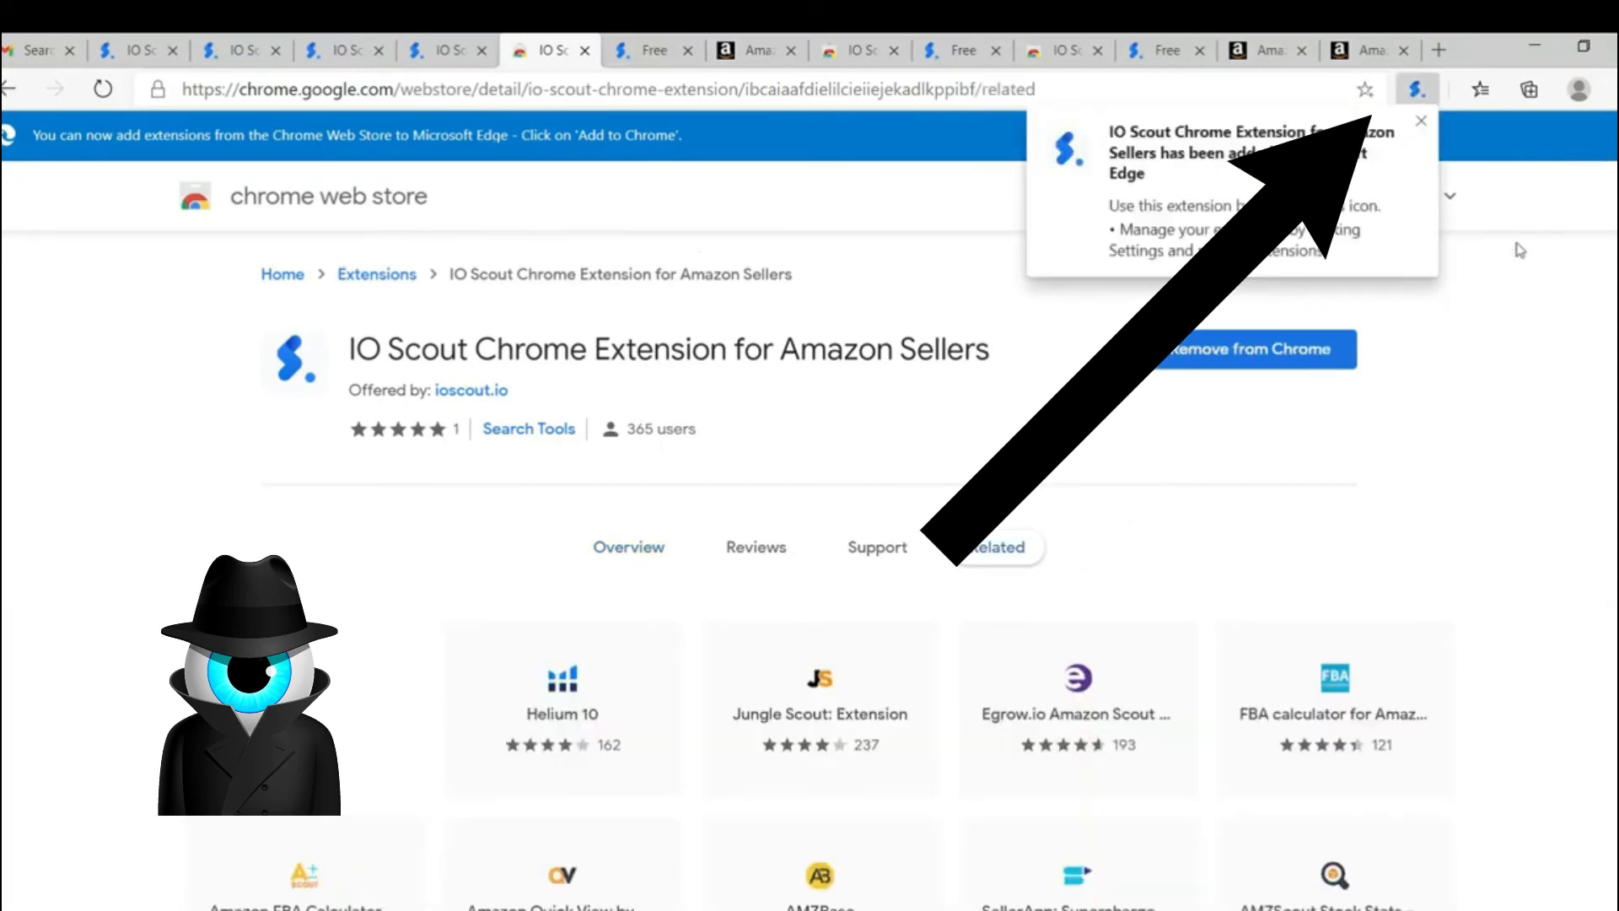
pyautogui.click(1422, 122)
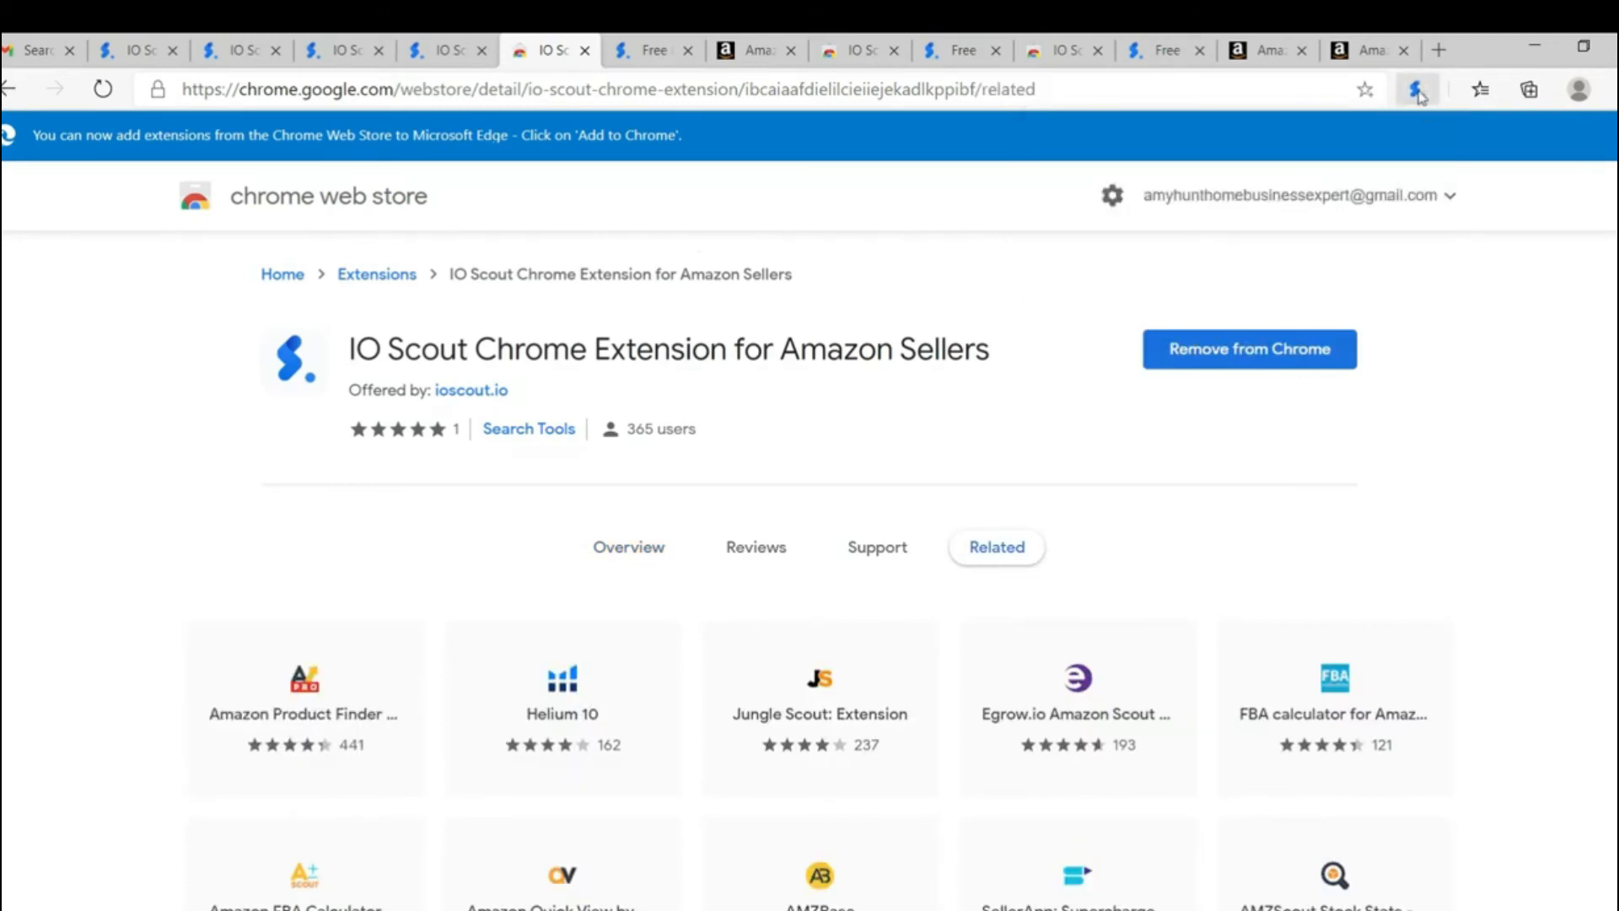
pyautogui.click(1420, 94)
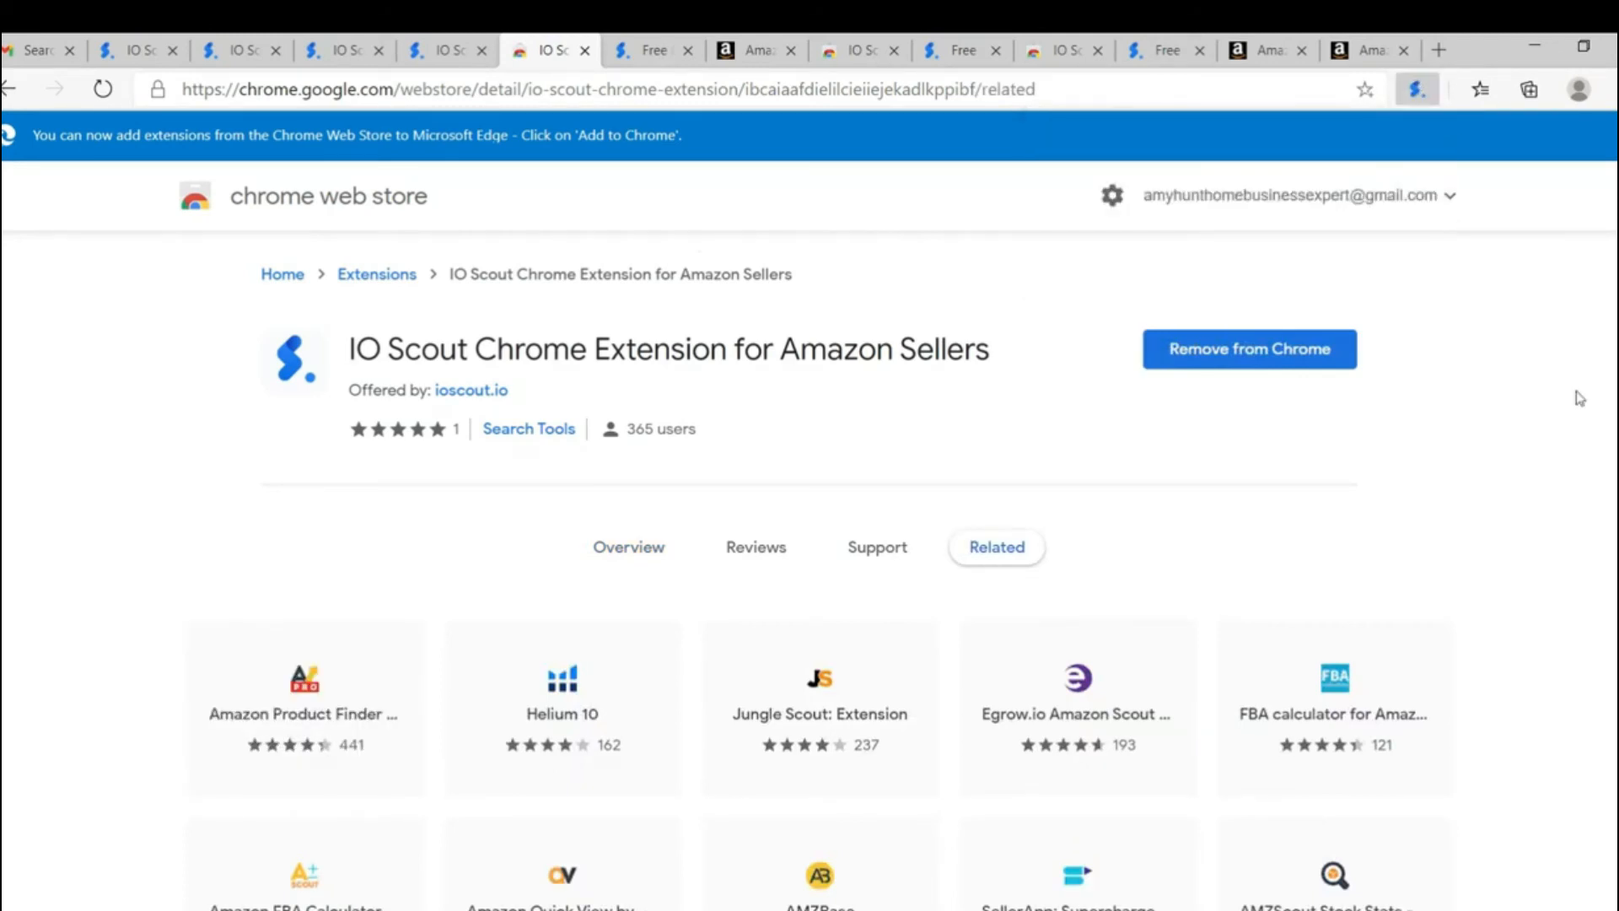
# Step: Open amazon.com in a new browser tab
pyautogui.click(1440, 50)
pyautogui.write('amazon.com')
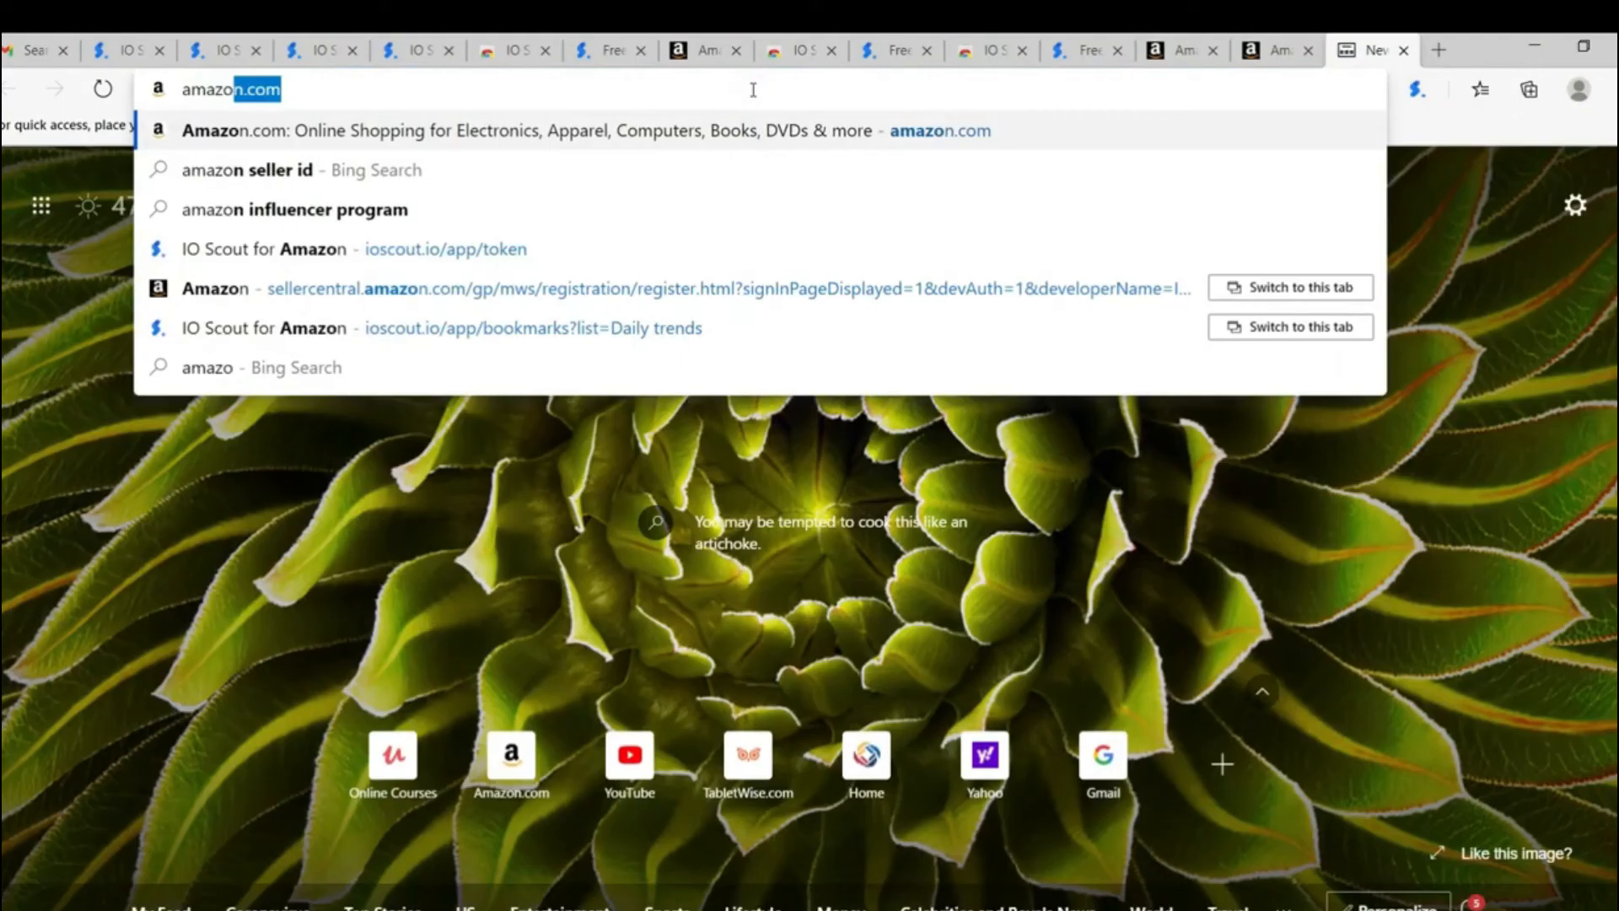
pyautogui.press('Return')
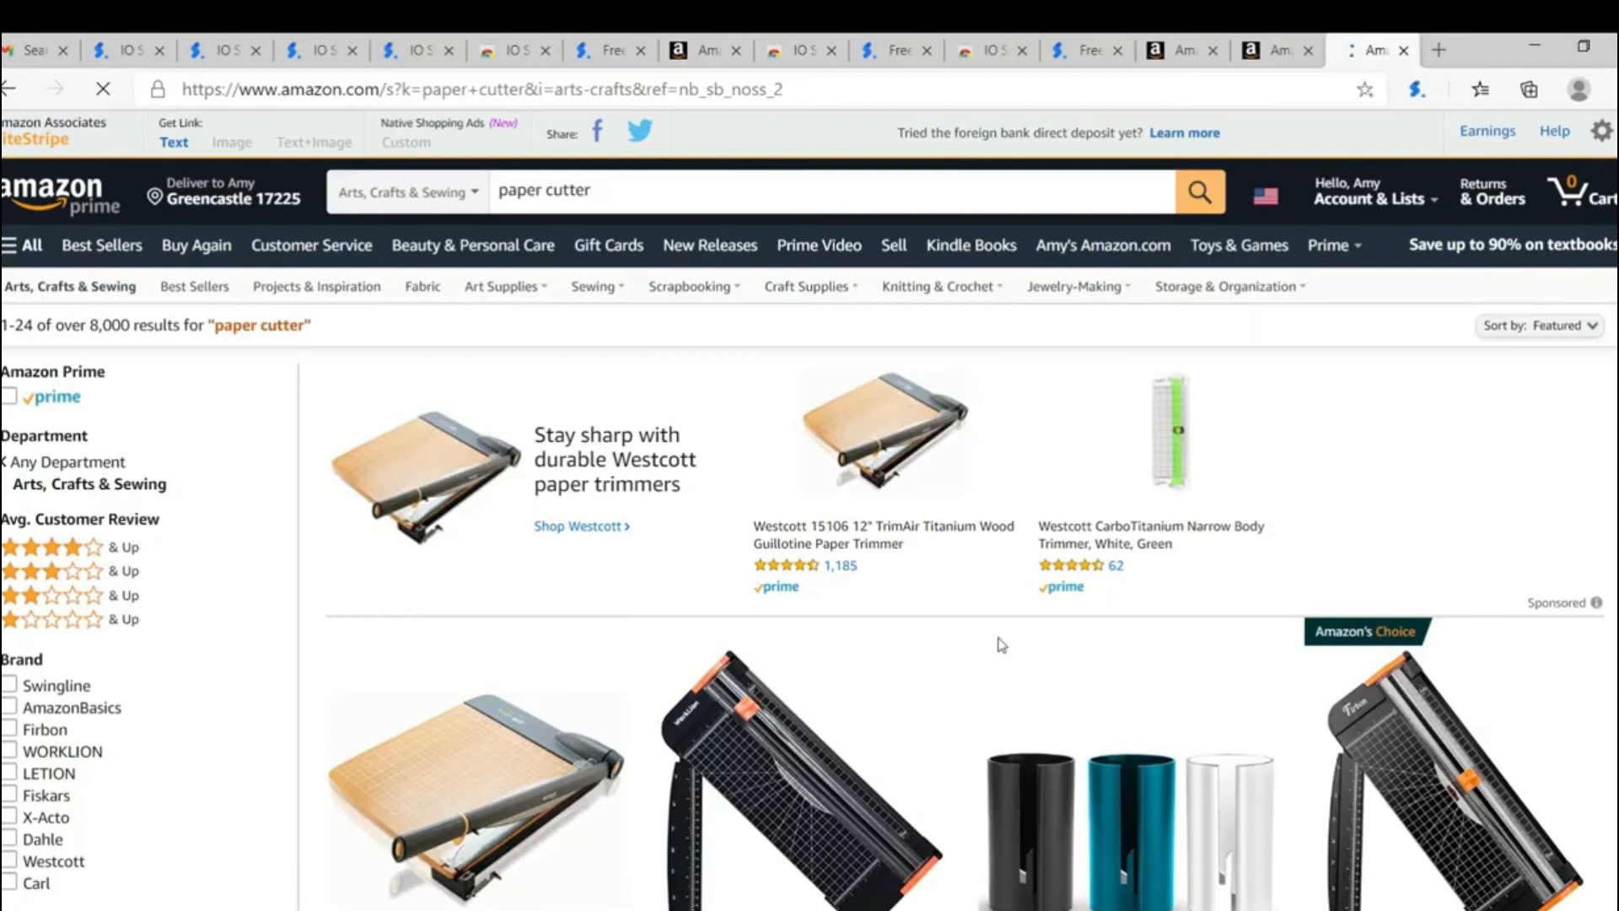
# Step: Launch the IO Scout widget on the Amazon paper cutter search results and expand it to show the full product table
pyautogui.click(1415, 91)
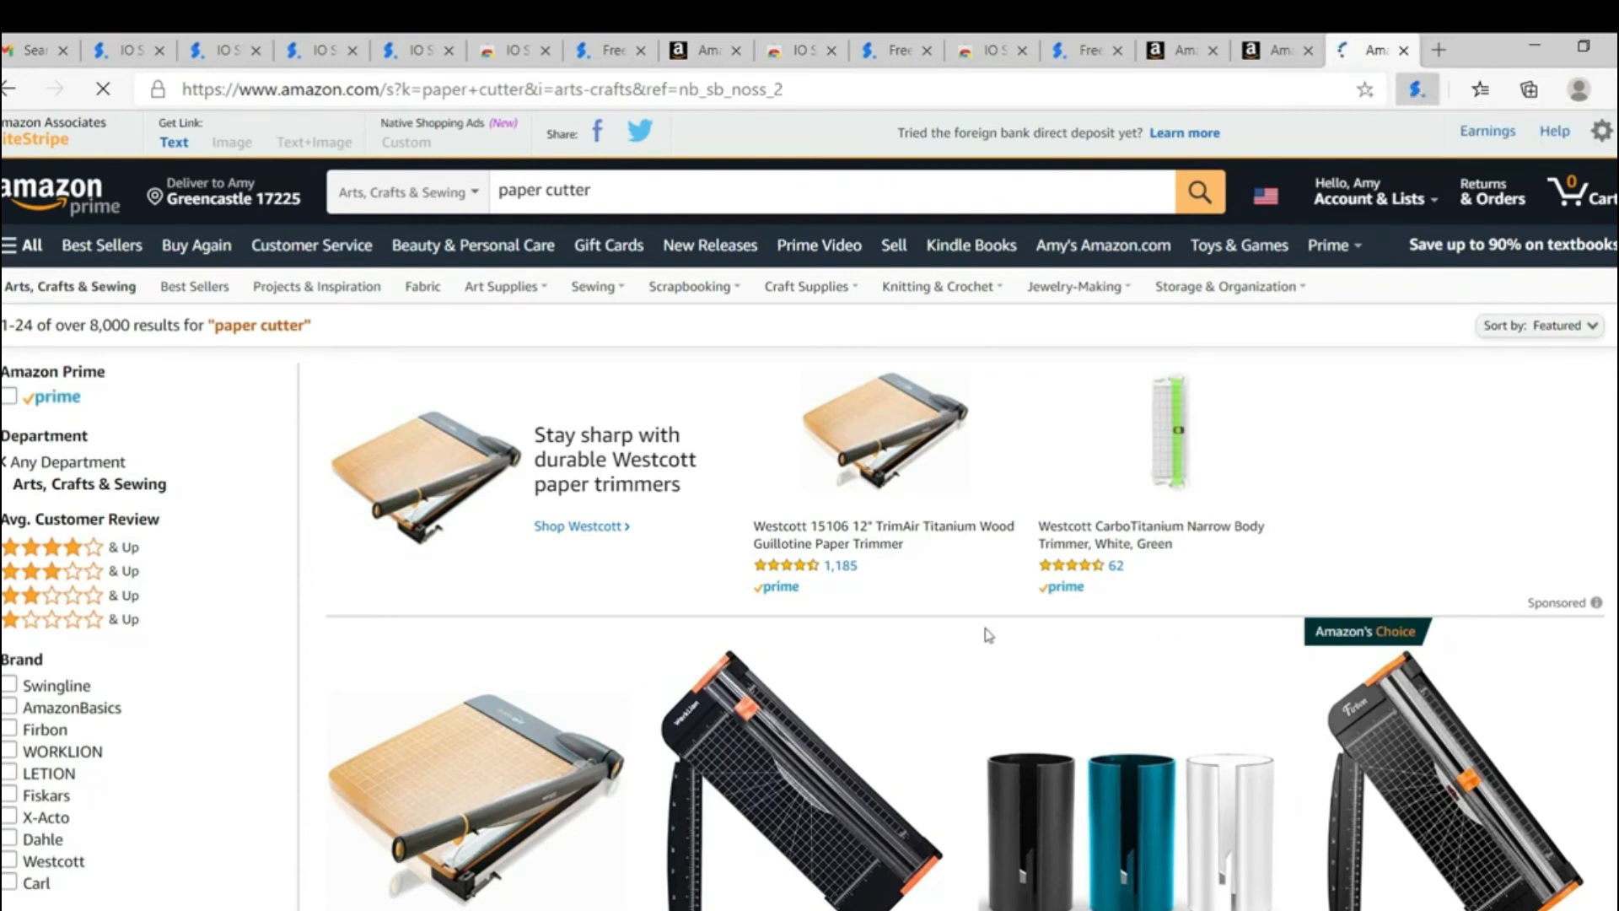
pyautogui.scroll(-3, 1230, 664)
pyautogui.scroll(-5, 1193, 635)
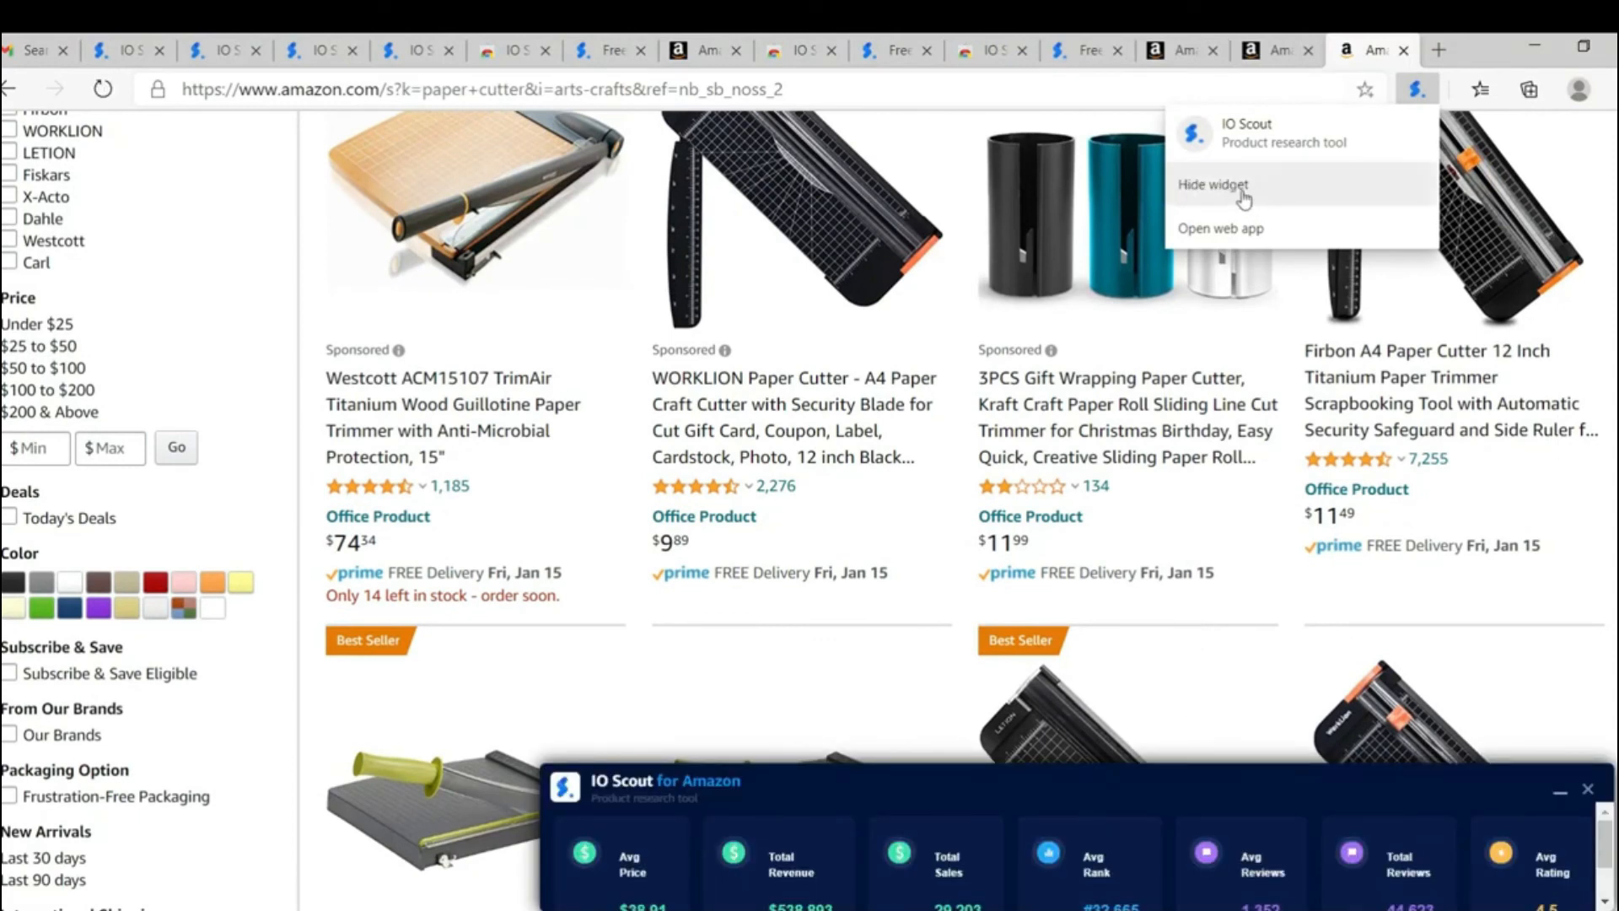
pyautogui.moveTo(1396, 796); pyautogui.dragTo(1331, 649)
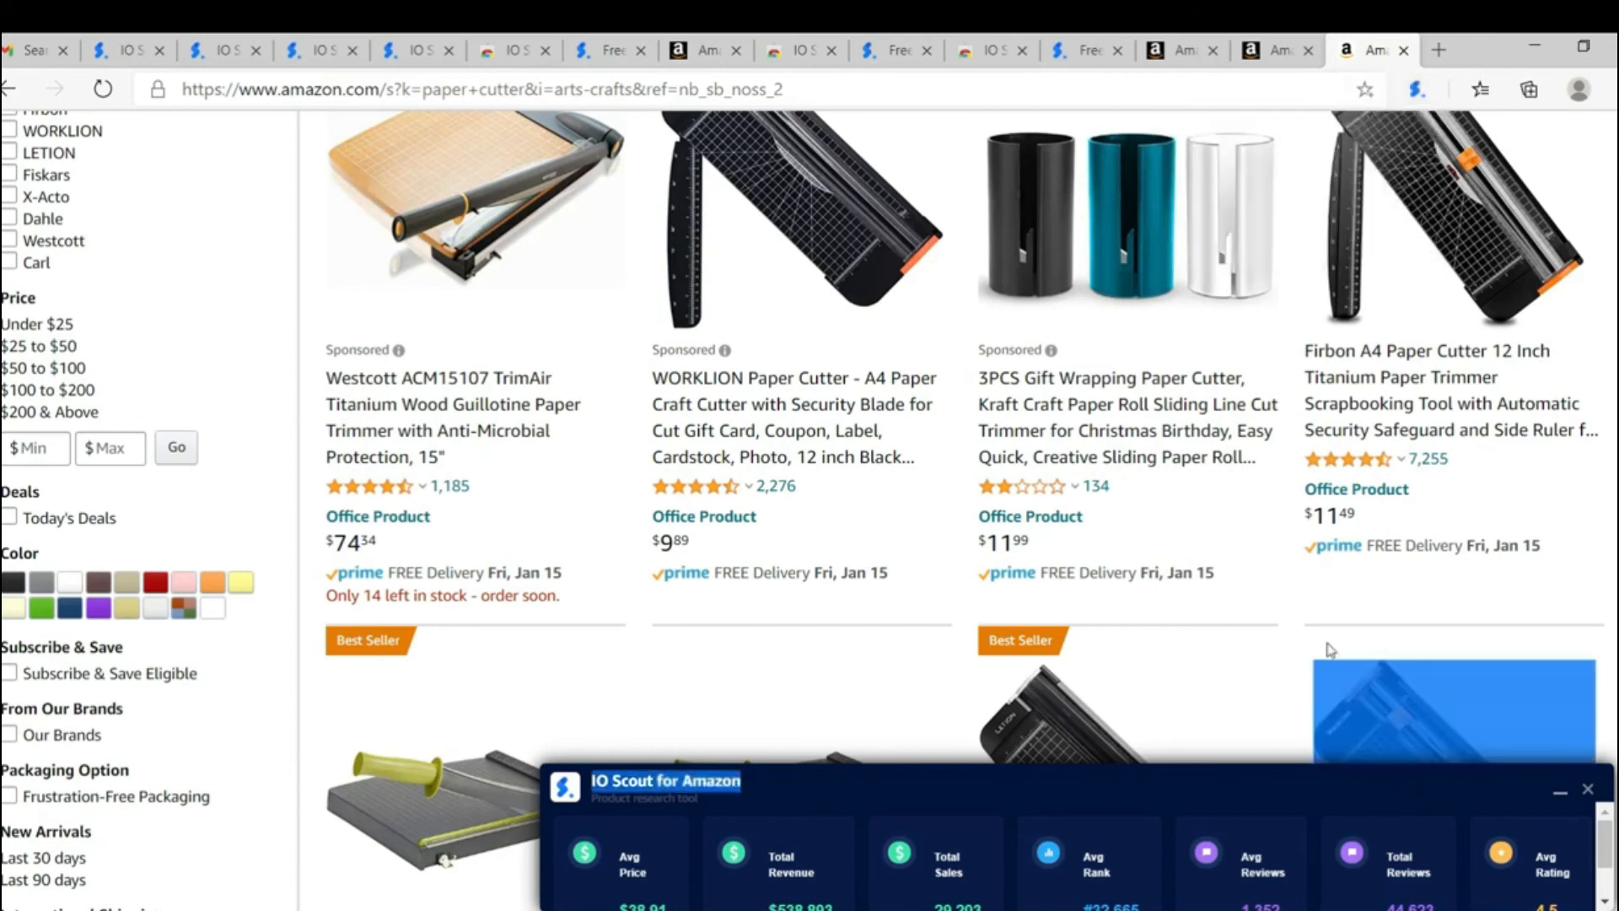
pyautogui.click(1559, 793)
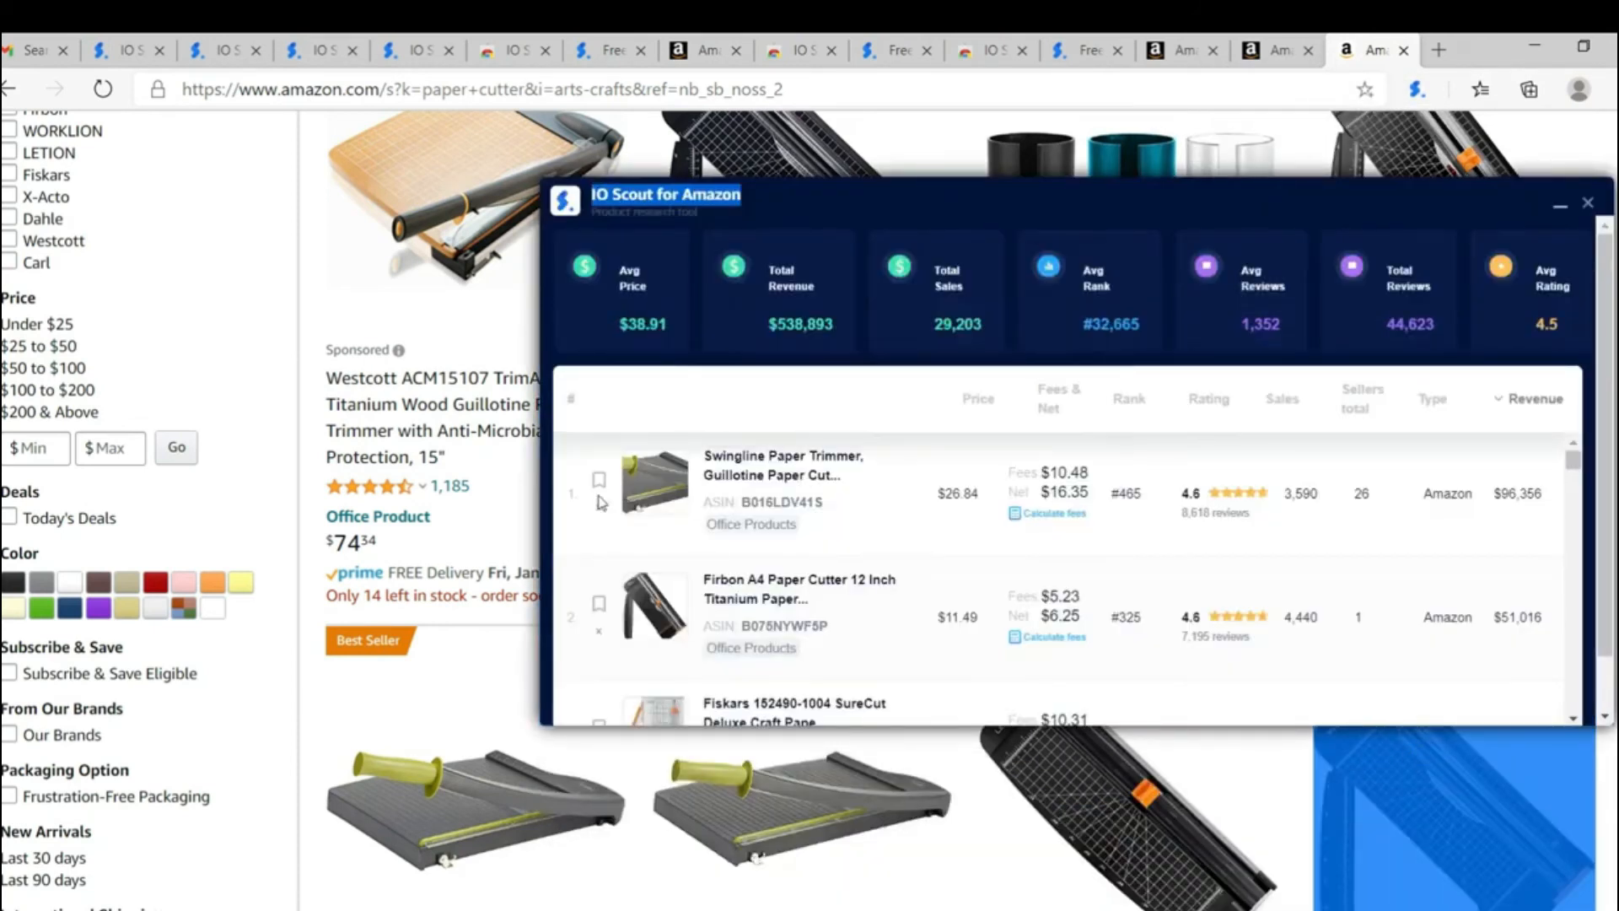
# Step: Look through the widget's paper cutter list in ascending revenue order down to the highest earners, and return to its start
pyautogui.moveTo(684, 486)
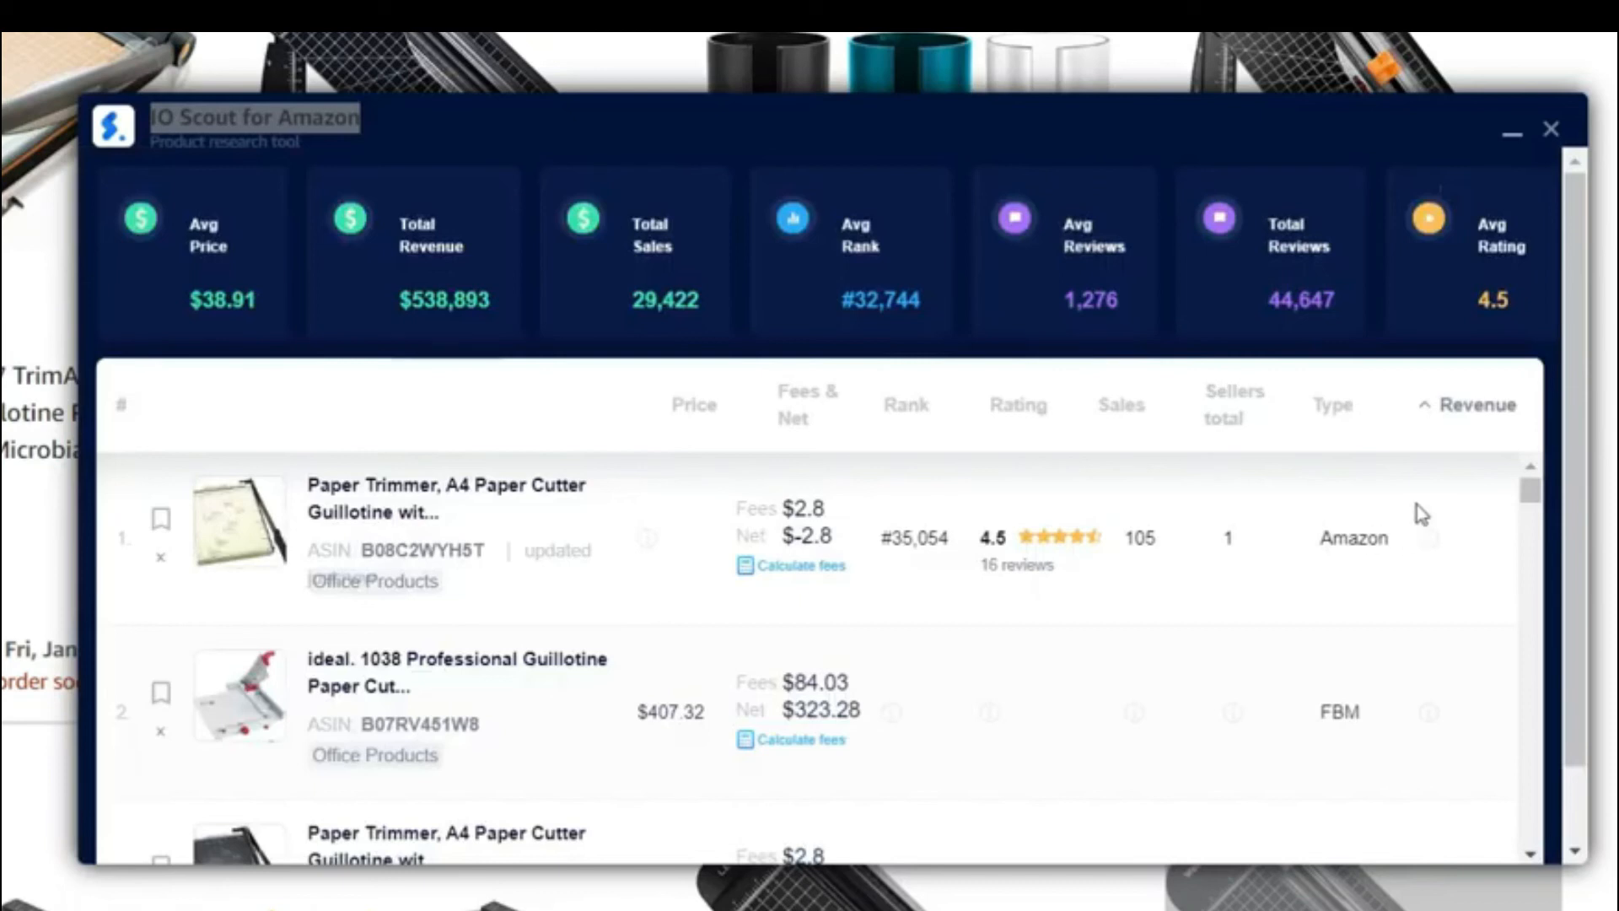
pyautogui.moveTo(1531, 494); pyautogui.dragTo(1533, 827)
pyautogui.scroll(-1, 1438, 746)
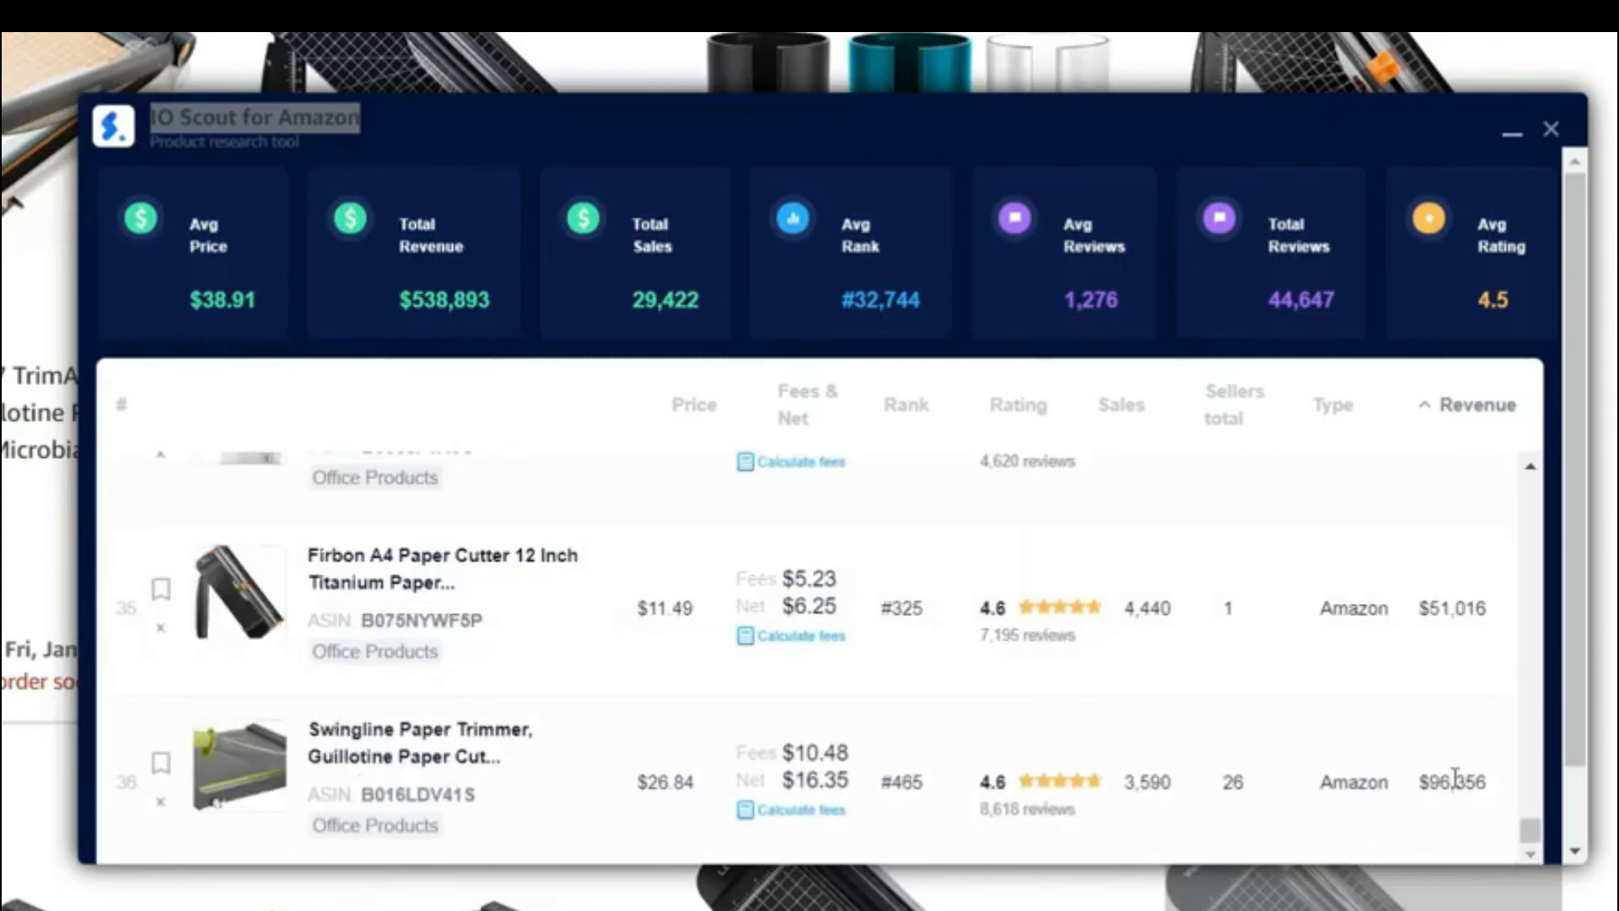
pyautogui.moveTo(1533, 838); pyautogui.dragTo(1500, 419)
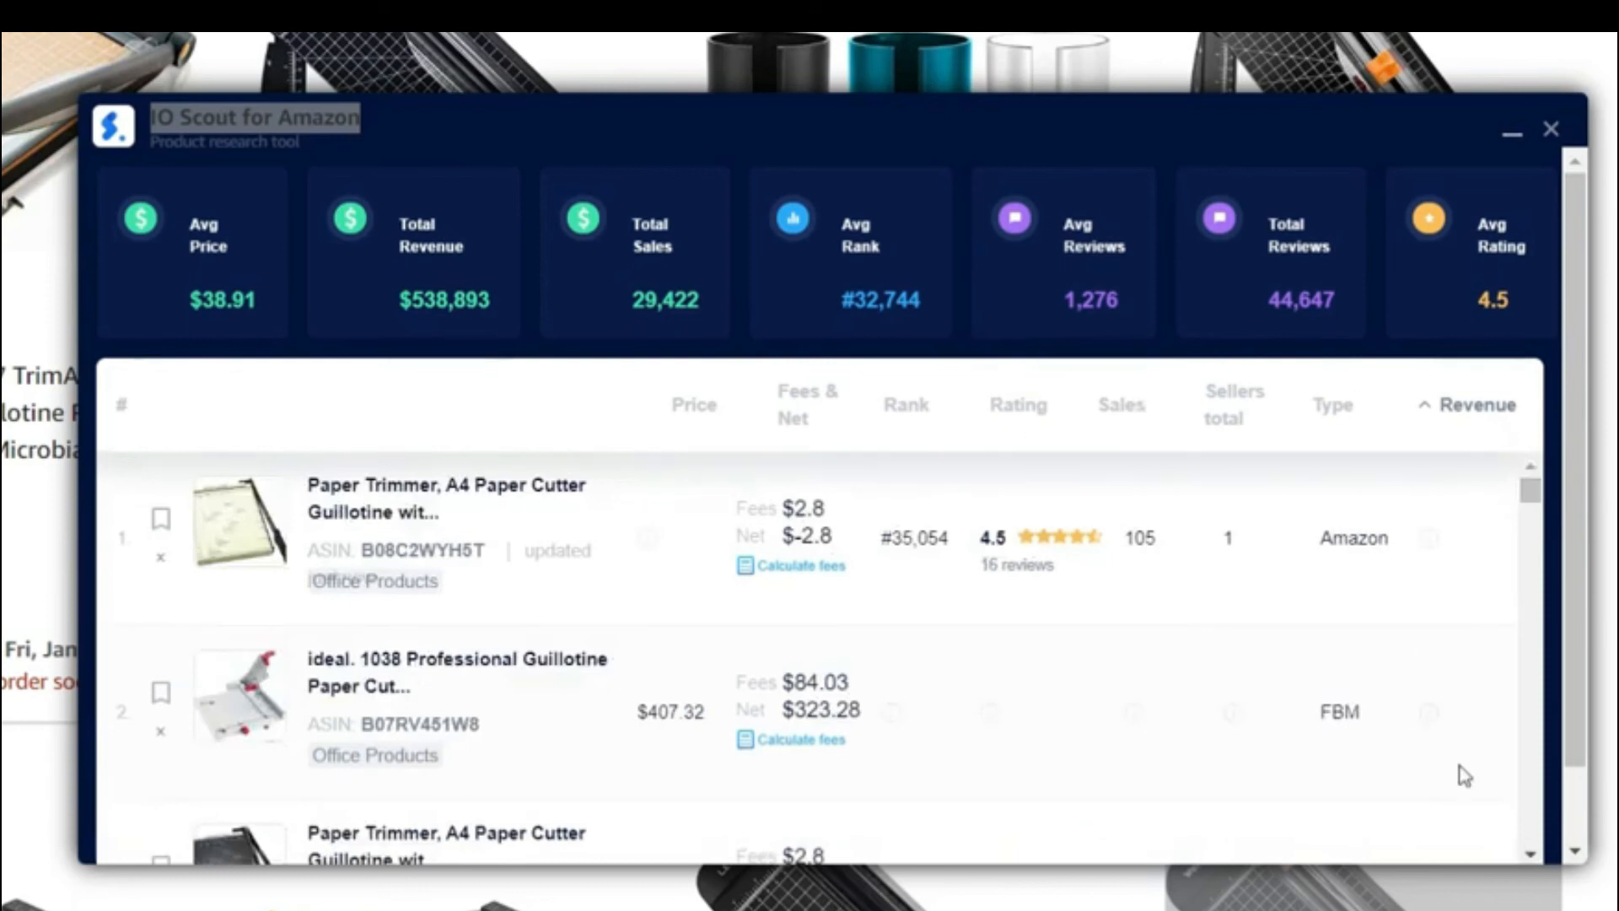
# Step: Sort the widget's product list by price from highest to lowest, look through the costliest entries, and re-sort it by Fees & Net in descending order
pyautogui.click(694, 415)
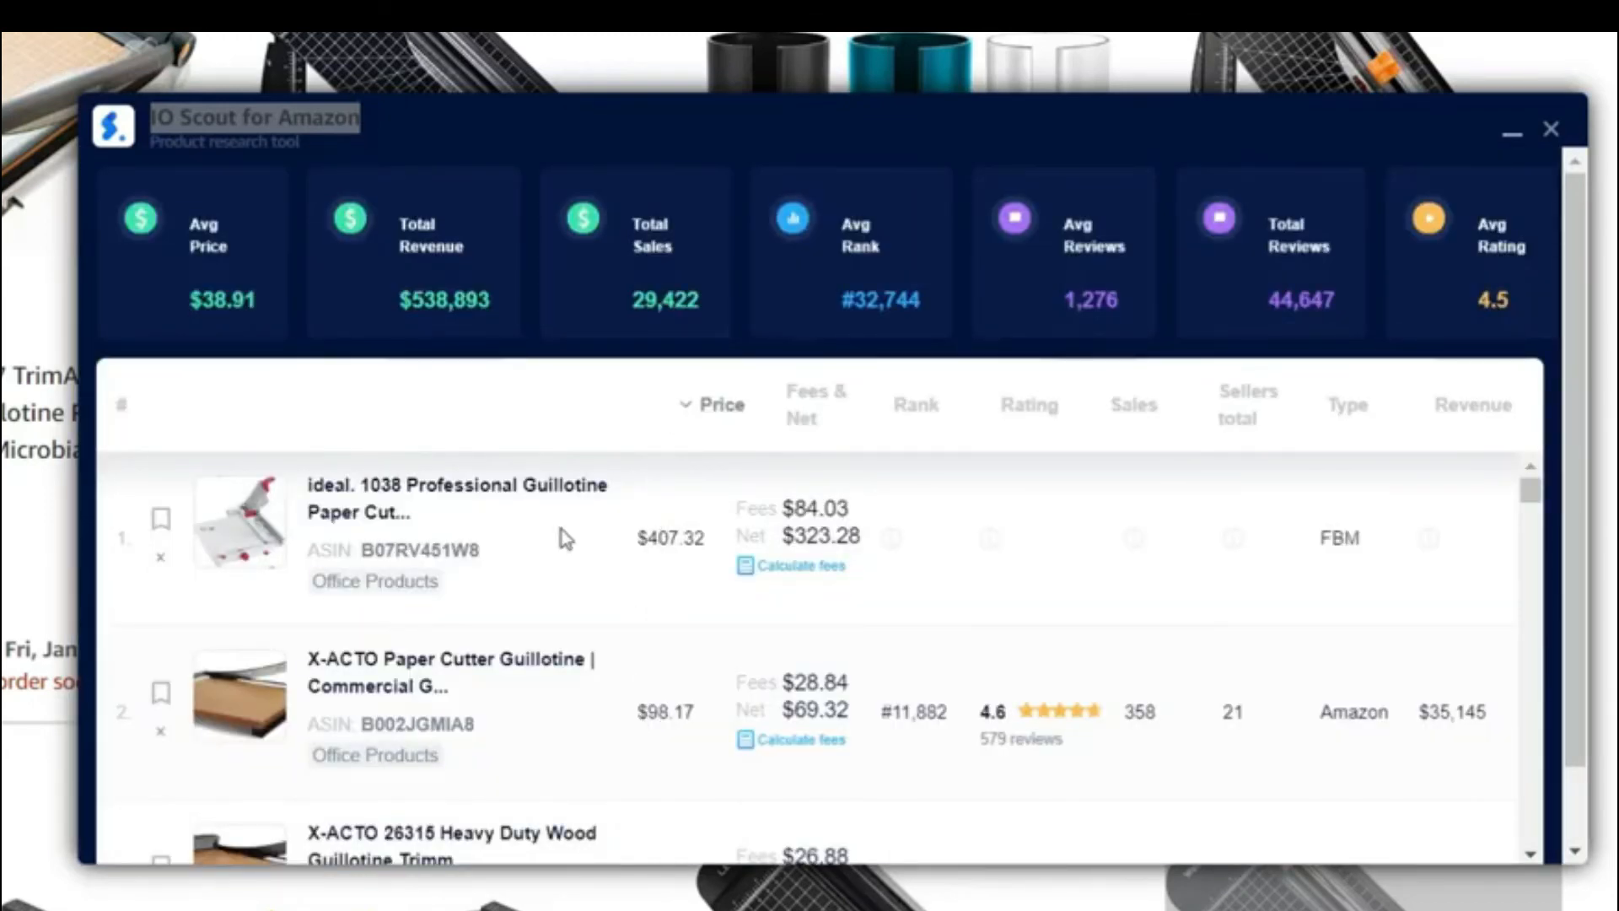
pyautogui.scroll(-1, 685, 636)
pyautogui.scroll(-10, 679, 641)
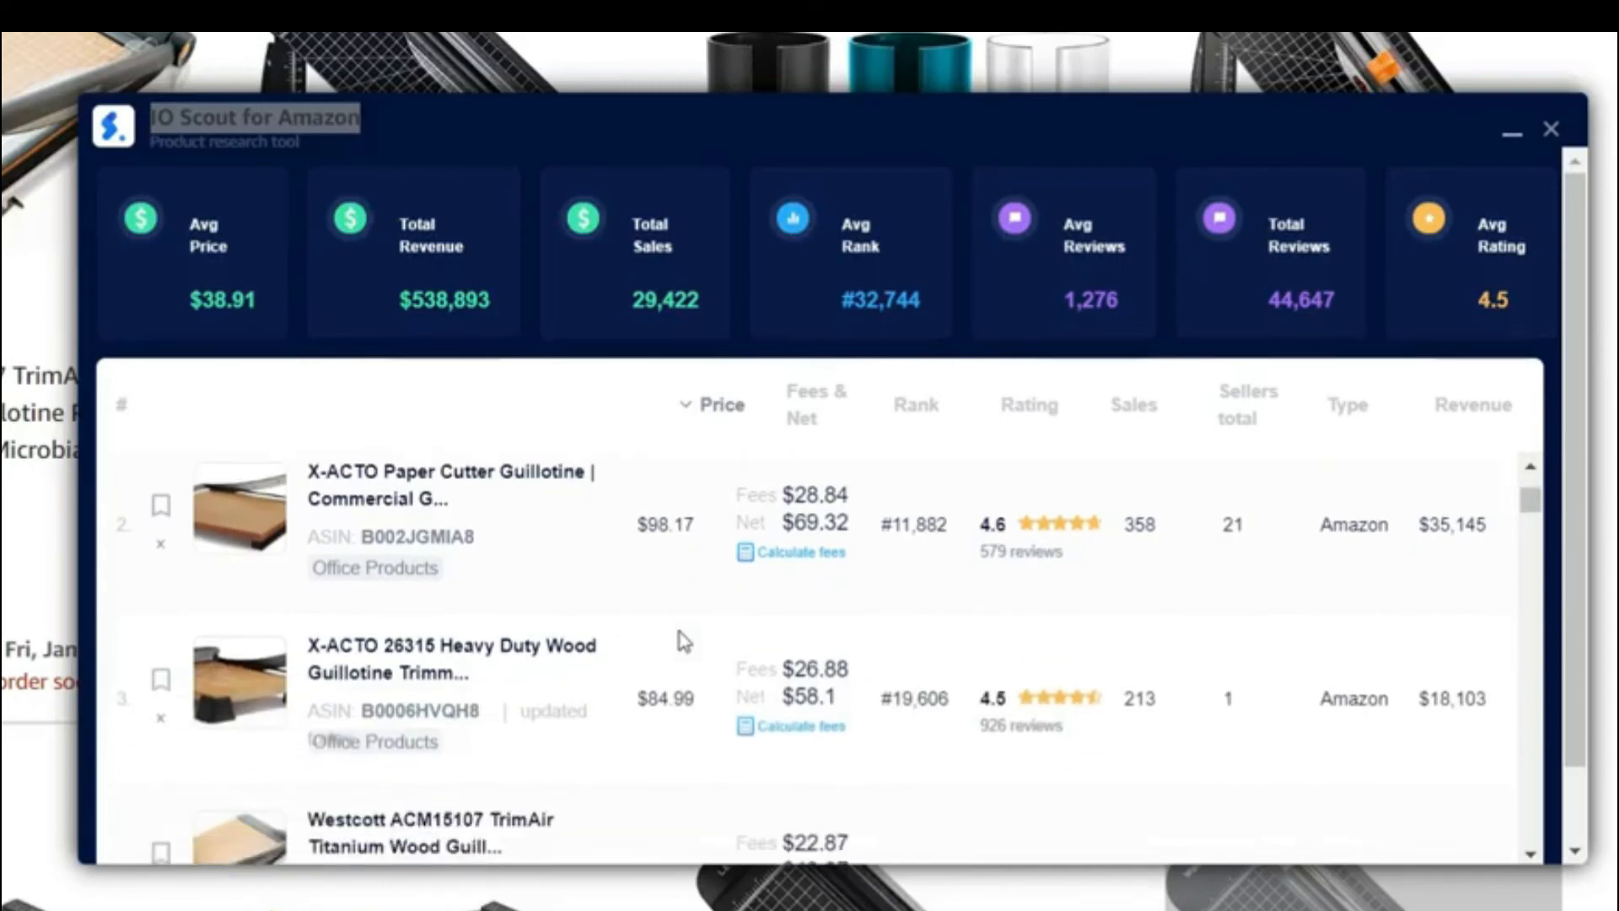
pyautogui.scroll(10, 675, 648)
pyautogui.click(808, 398)
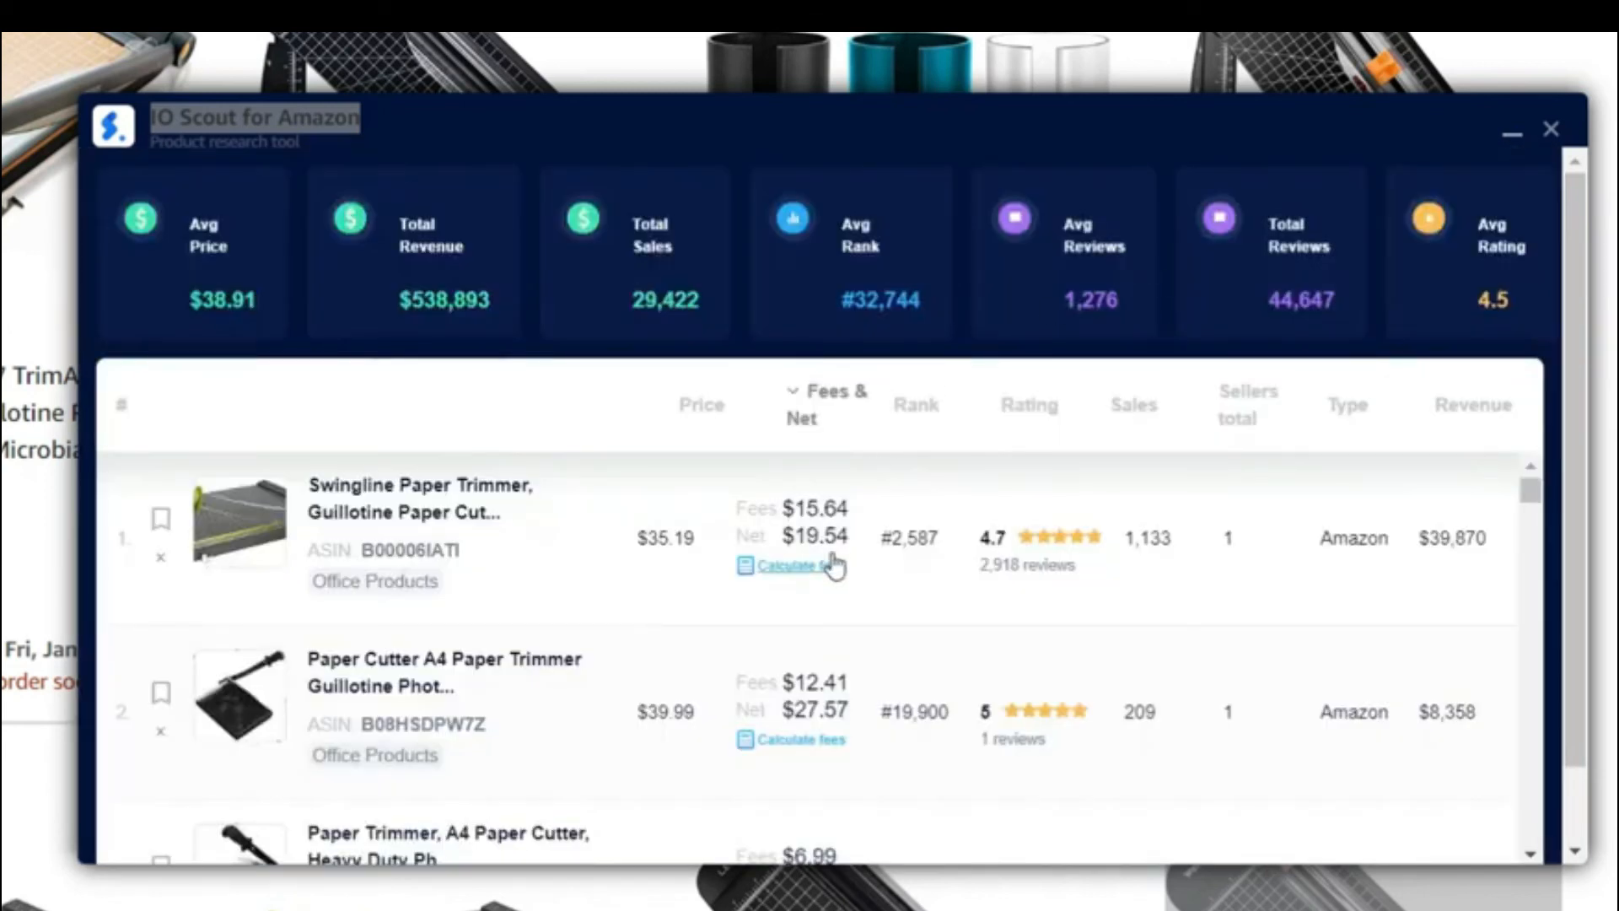